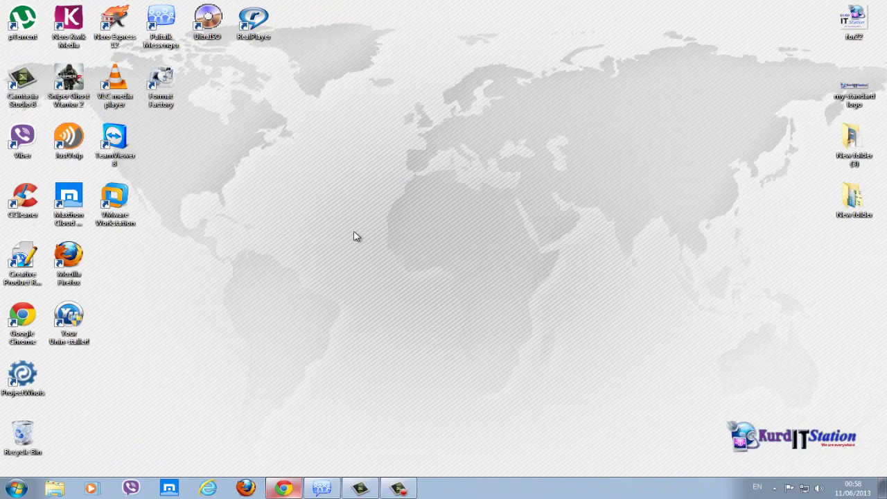
Refresh the Windows desktop twice from its right-click menu
right_click(325, 188)
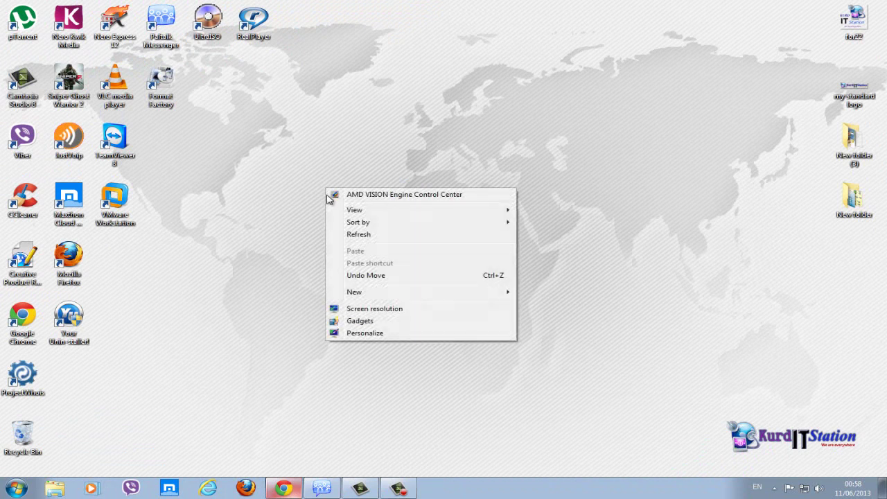
left_click(357, 236)
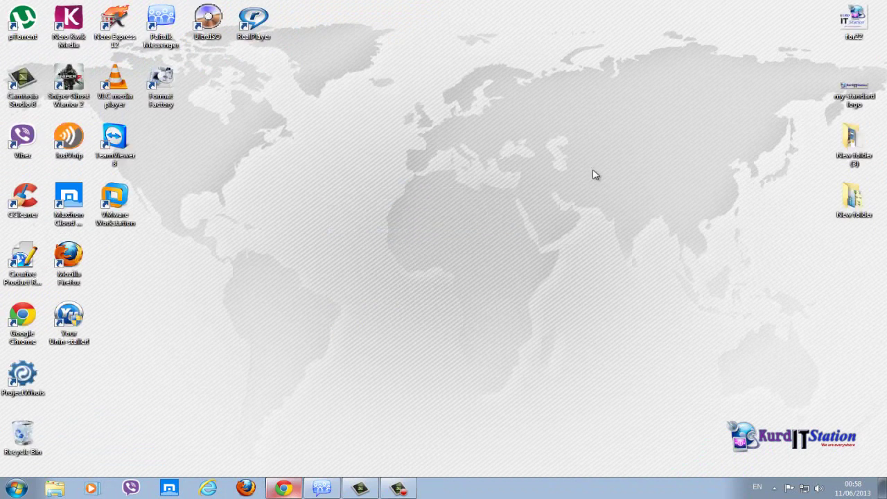
right_click(309, 182)
left_click(338, 225)
Search Google for 'pixler' in a new Chrome tab and open the Pixlr.com result
left_click(283, 489)
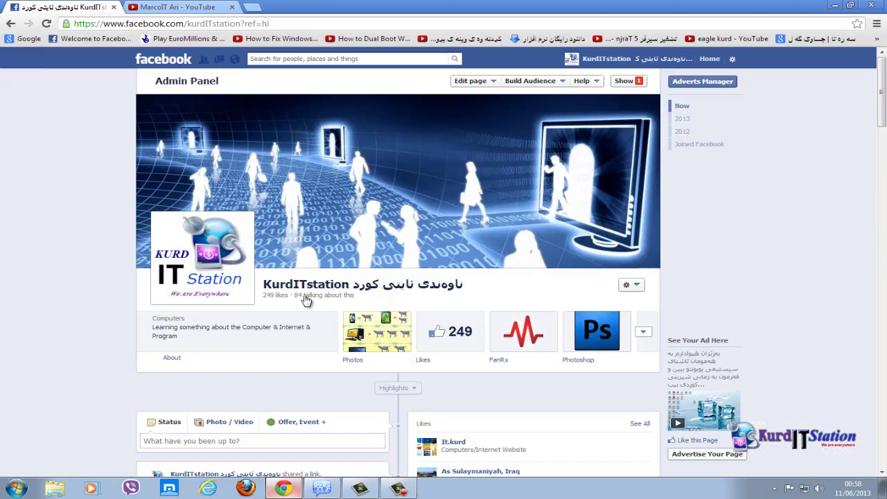
left_click(252, 7)
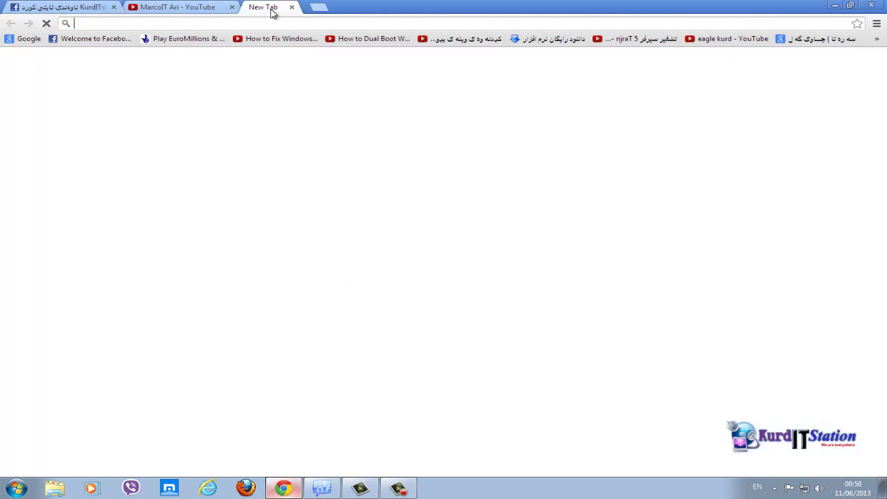
left_click(25, 40)
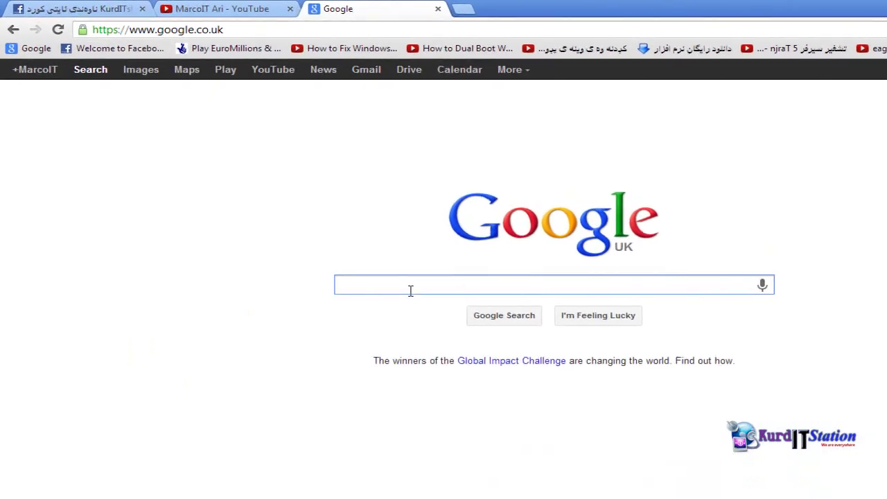
type("pixl")
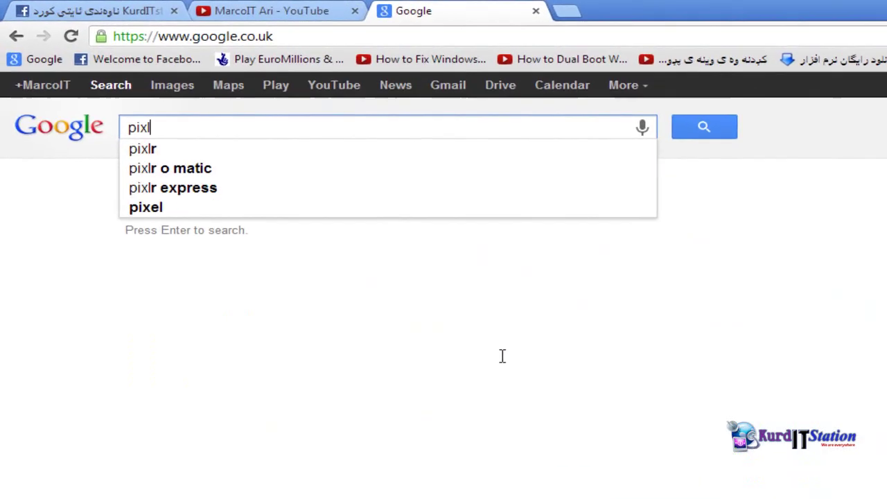
type("e")
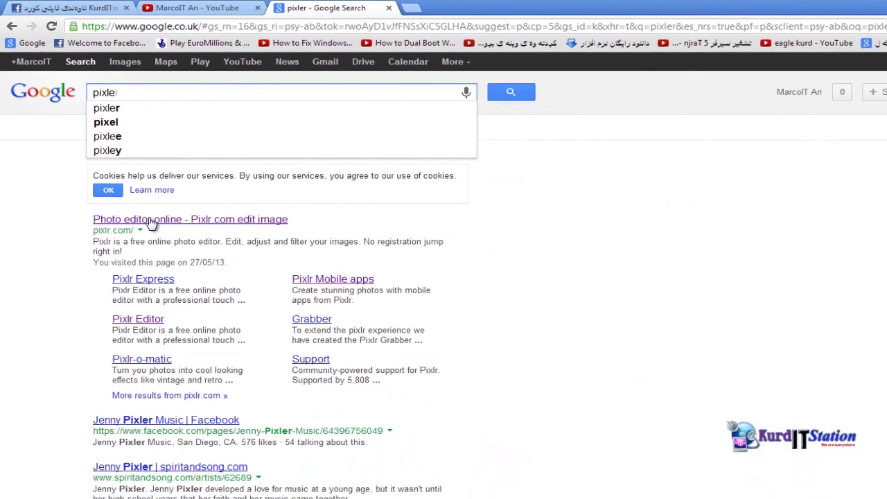
left_click(212, 220)
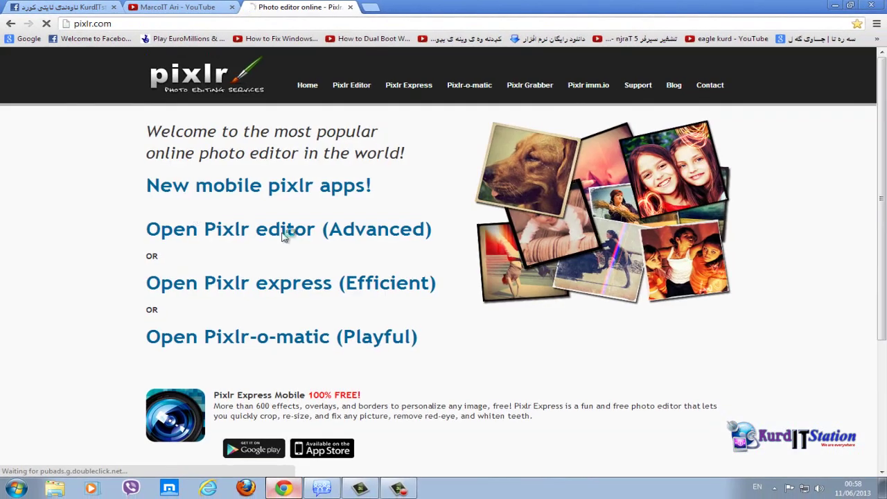
Launch the advanced Pixlr online editor, then minimize Chrome to show the desktop
triple_click(284, 235)
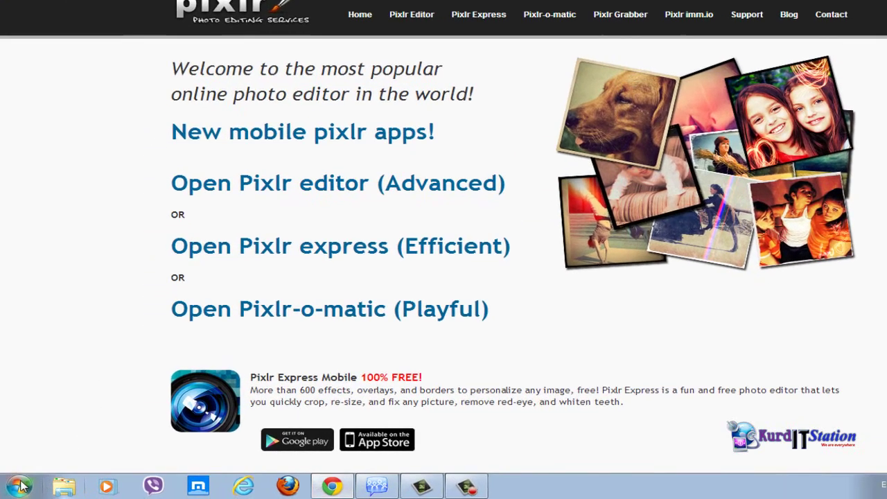
left_click(16, 488)
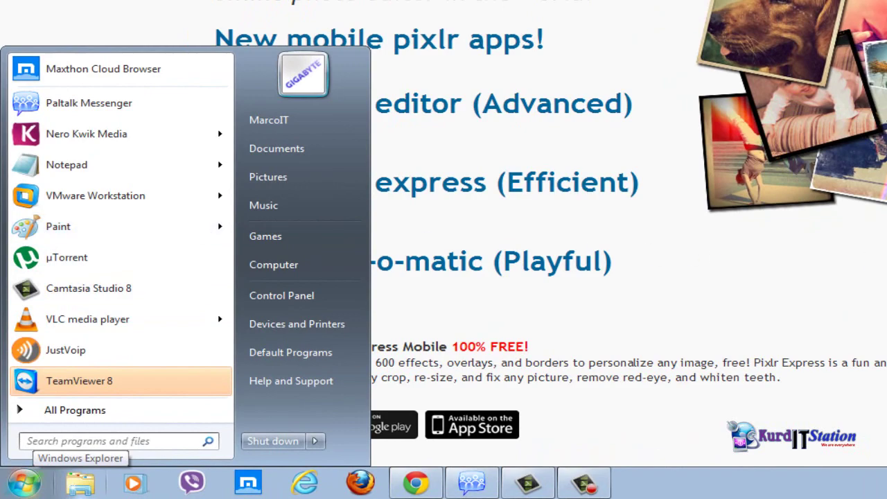
left_click(860, 289)
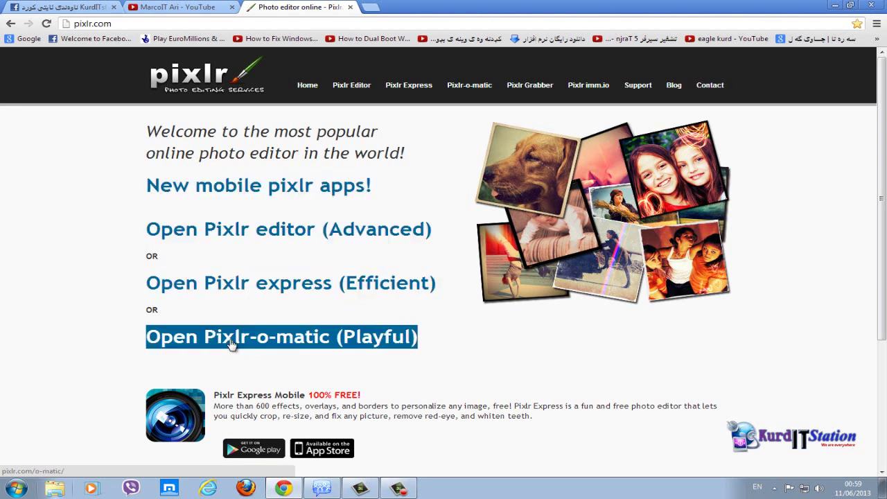
left_click(279, 237)
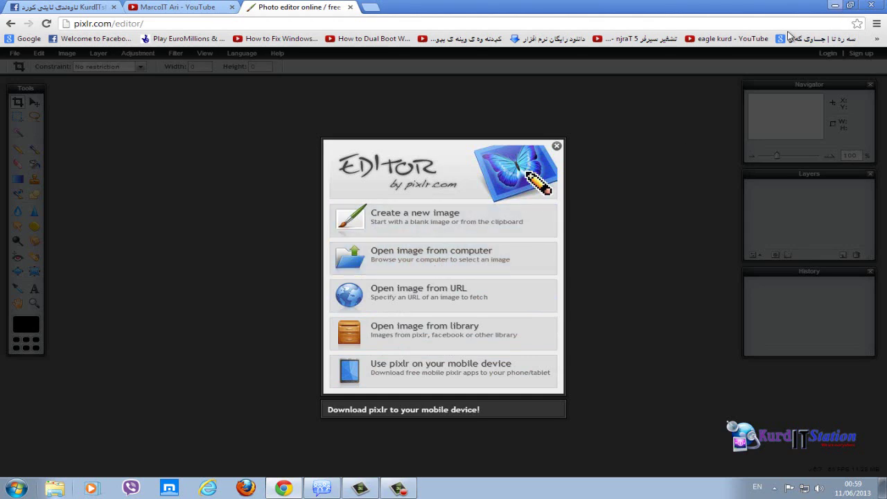
left_click(834, 4)
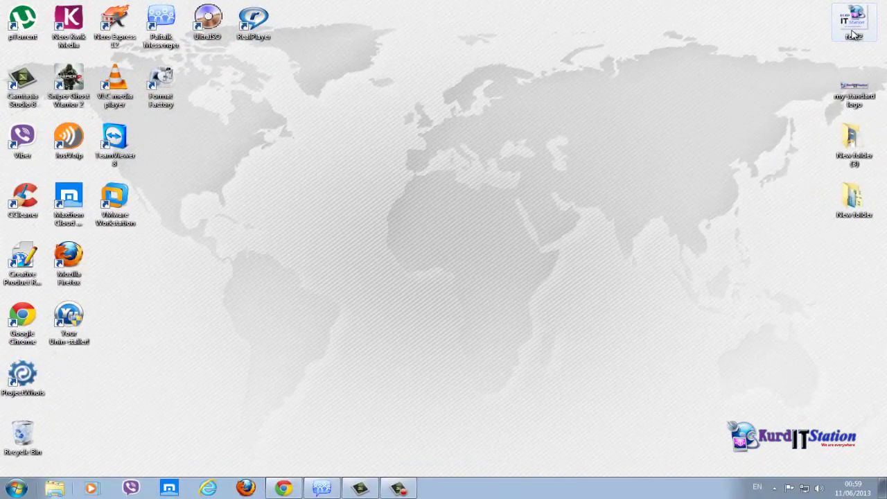
double_click(854, 34)
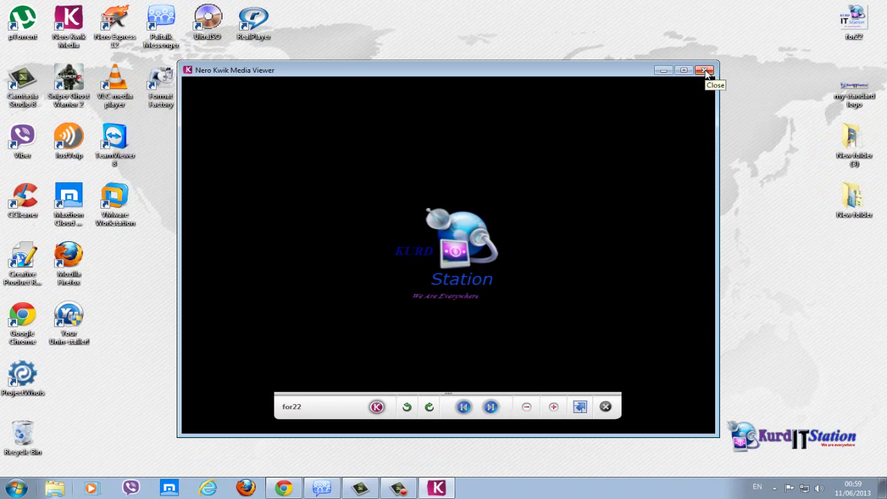
left_click(705, 72)
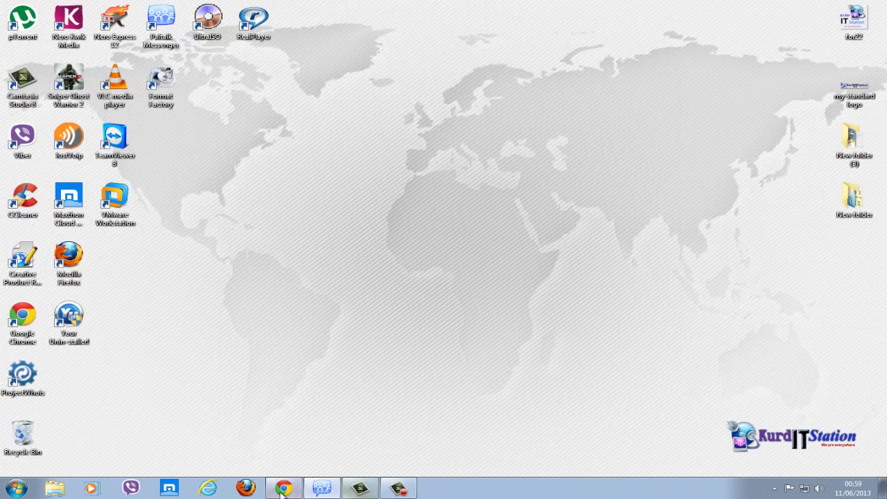
Create a new transparent 800×600 Untitled image in Pixlr Editor
left_click(283, 488)
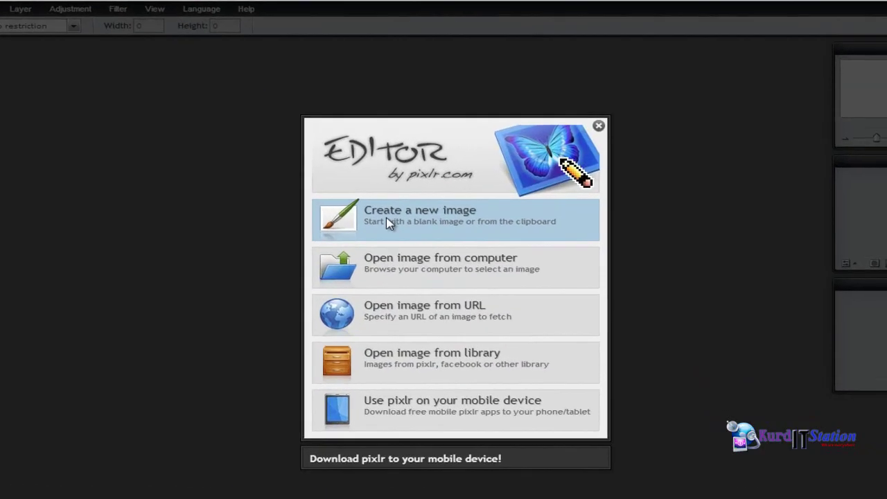
left_click(434, 248)
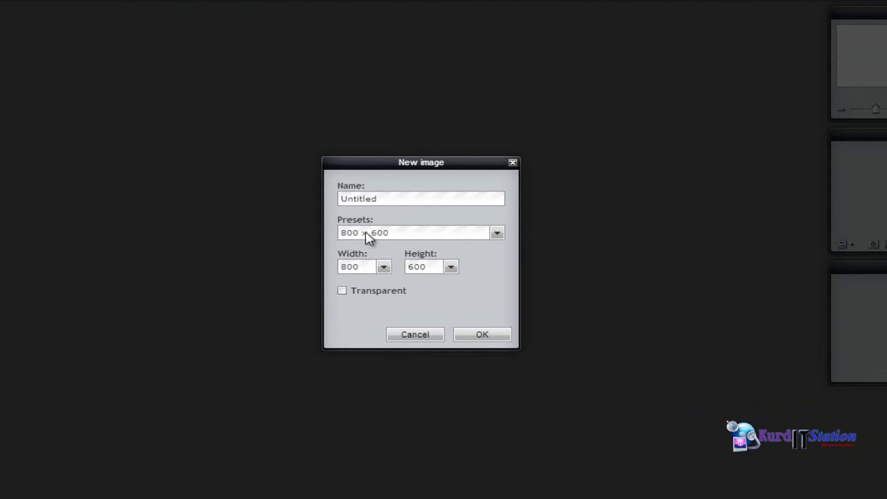
left_click(343, 291)
left_click(484, 329)
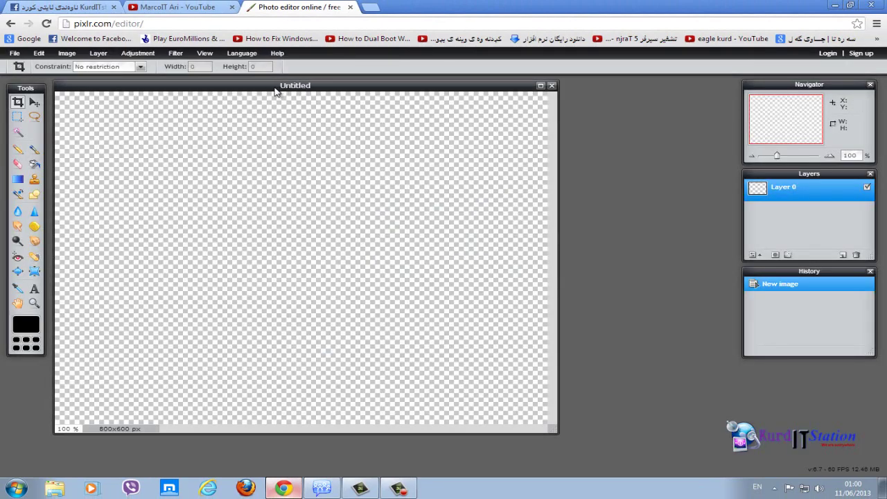
left_click_drag(275, 91, 270, 99)
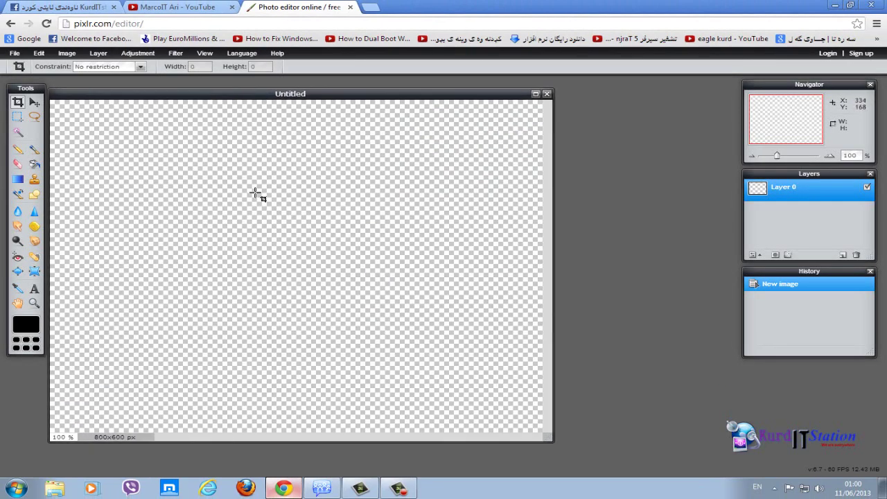
Open Google Images in a new tab and enter 'icon png' in the search box
left_click(373, 7)
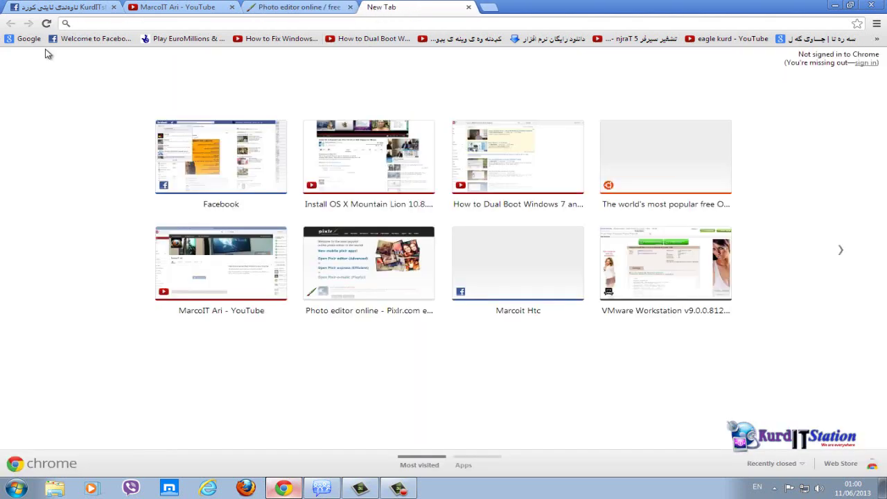
left_click(28, 39)
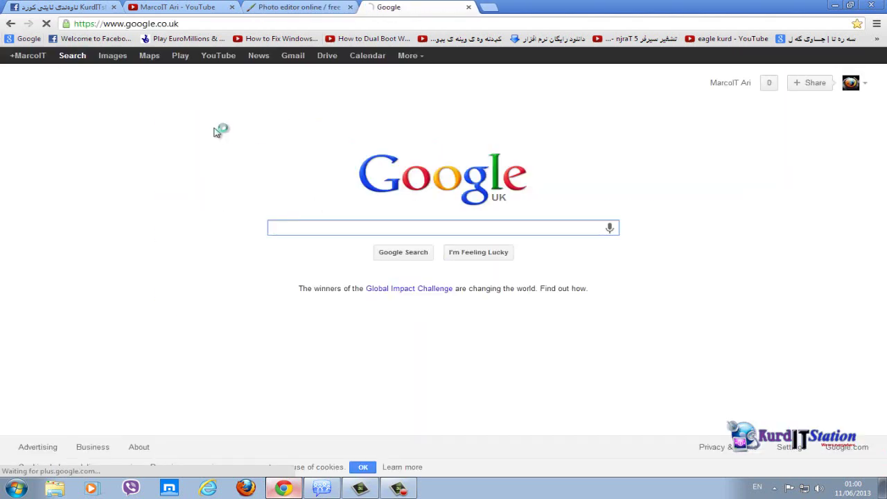
left_click(113, 56)
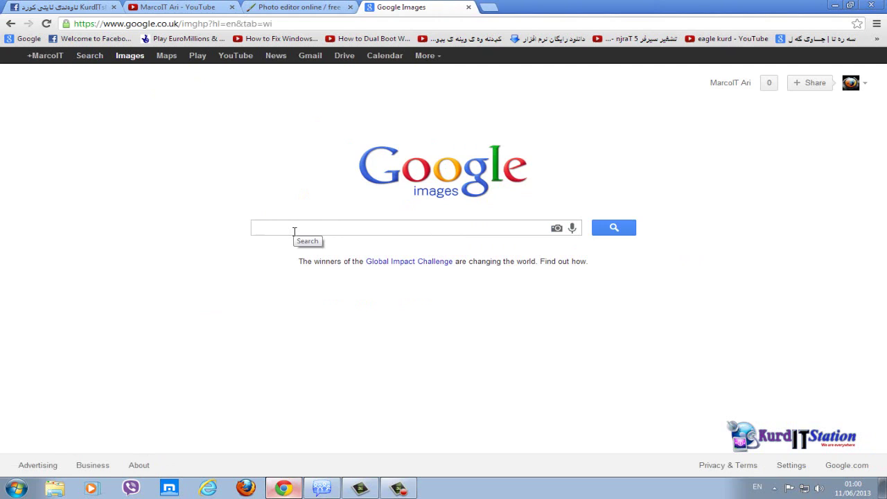
type("ico")
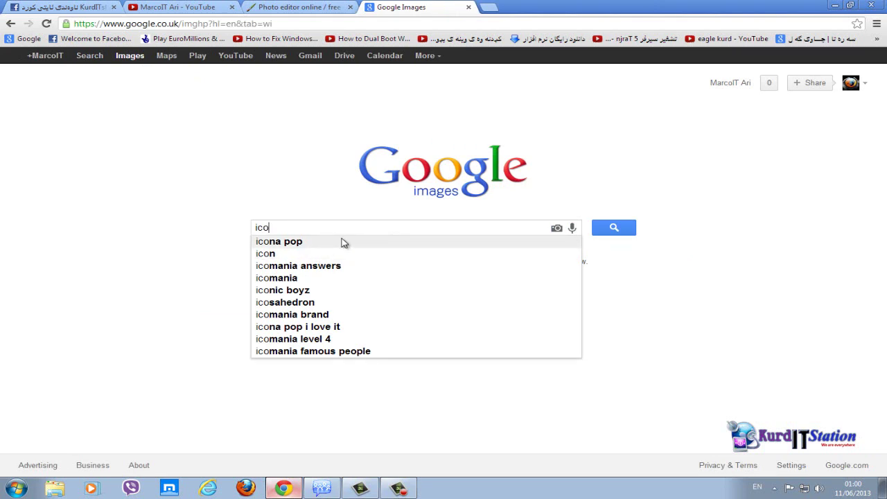
type("n")
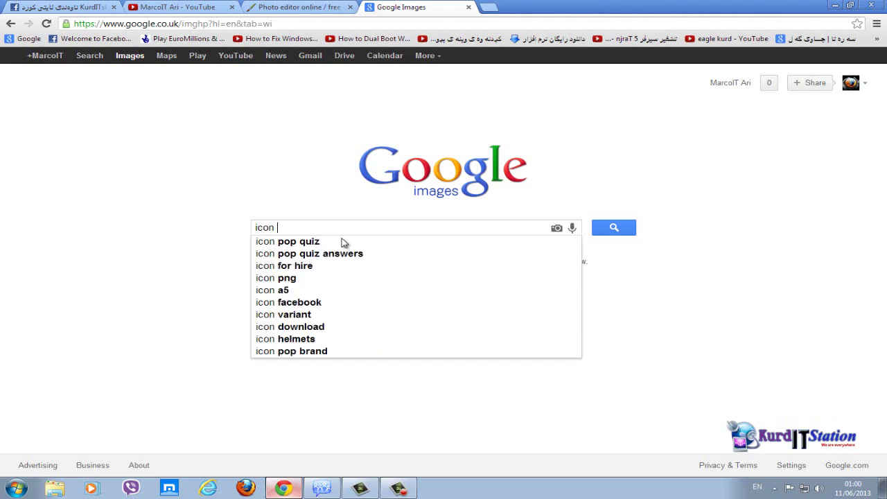
type(" p")
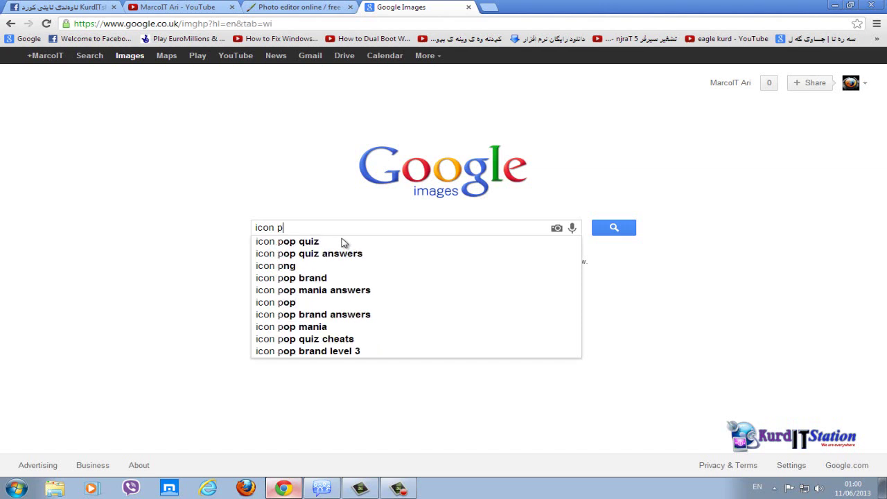
type("ng")
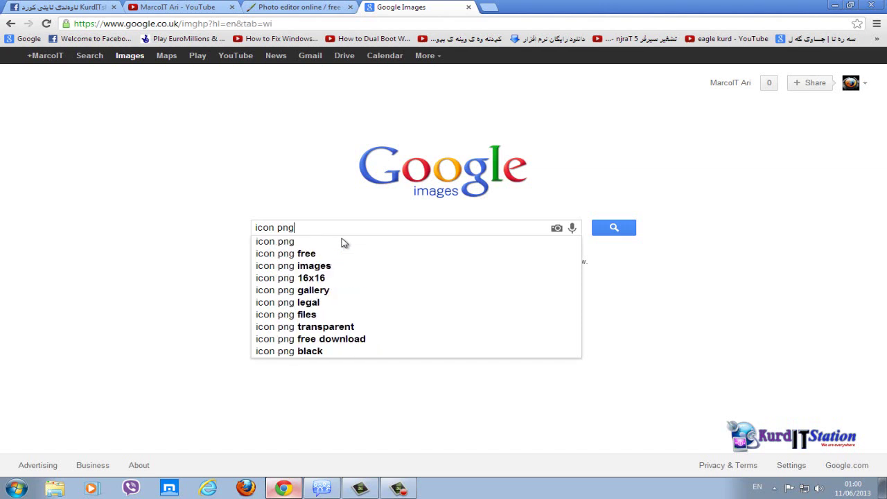
Run the 'icon png' image search and open the 512×512 silver gear preview
left_click(298, 247)
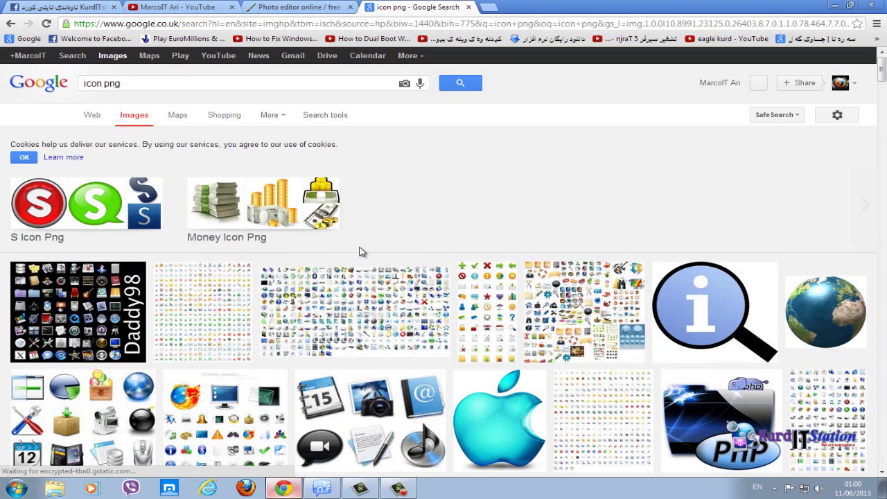
scroll(361, 267, "down", 2)
scroll(361, 267, "down", 1)
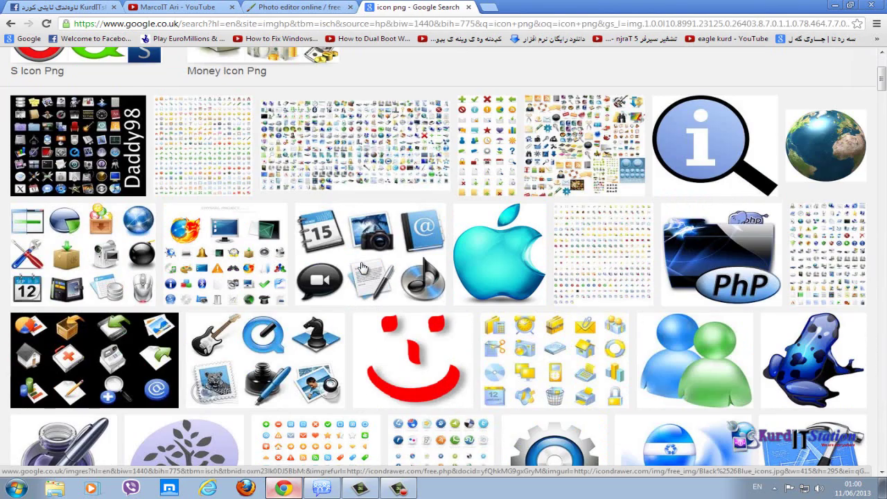
scroll(362, 268, "down", 1)
scroll(362, 268, "down", 2)
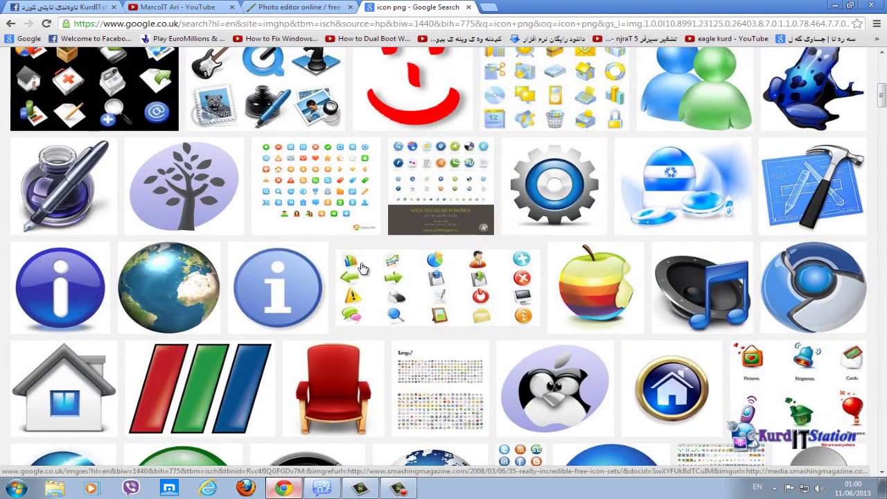
scroll(361, 268, "down", 1)
scroll(361, 269, "down", 1)
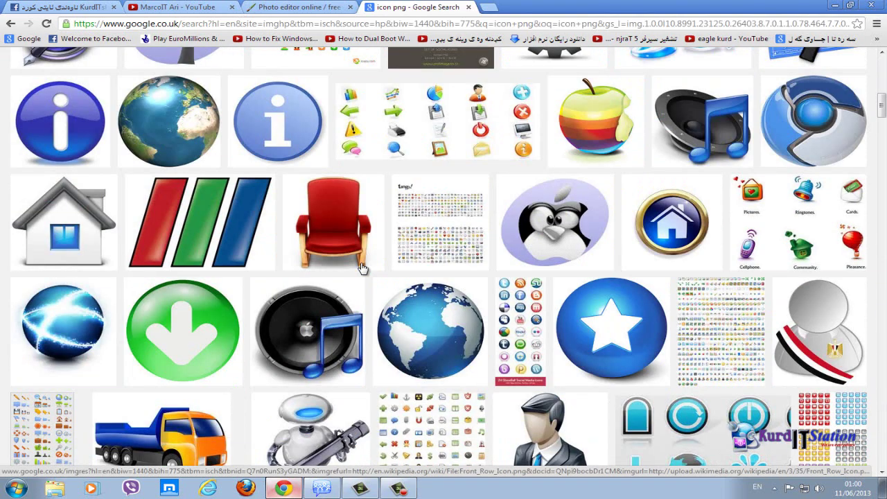
scroll(362, 268, "down", 2)
scroll(362, 268, "down", 1)
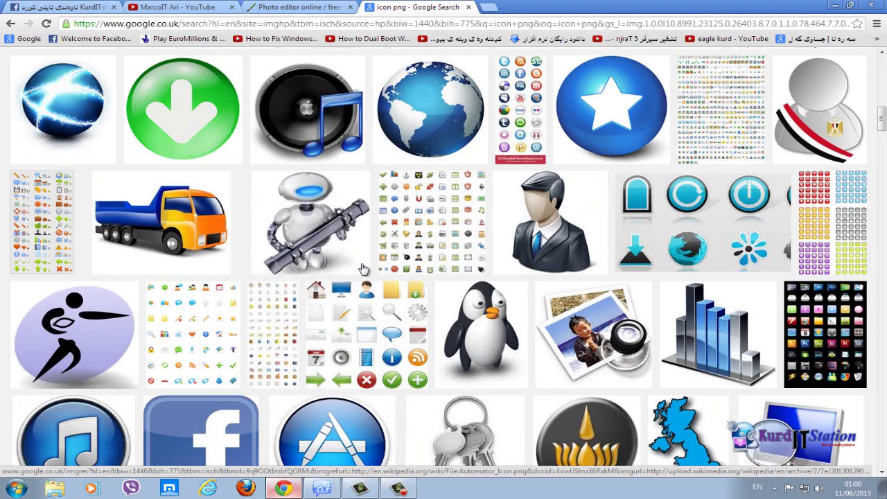
scroll(362, 268, "down", 1)
scroll(362, 268, "down", 2)
scroll(362, 268, "down", 1)
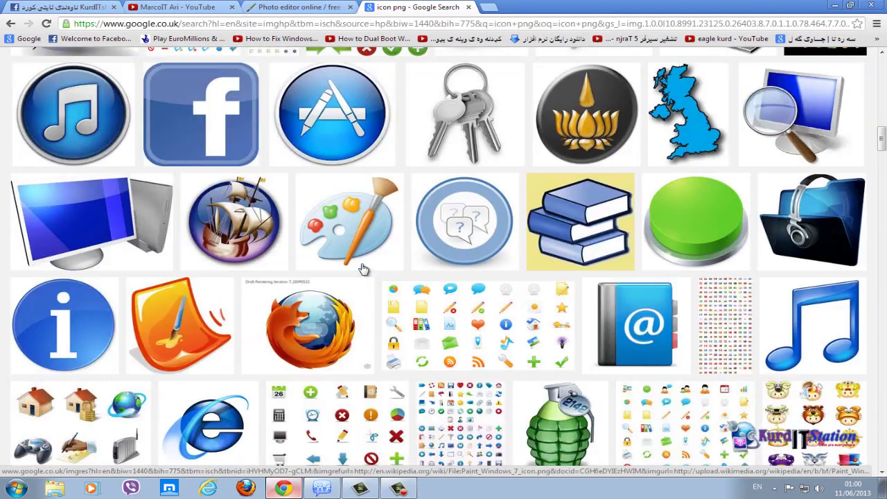
scroll(361, 268, "down", 2)
scroll(362, 268, "down", 2)
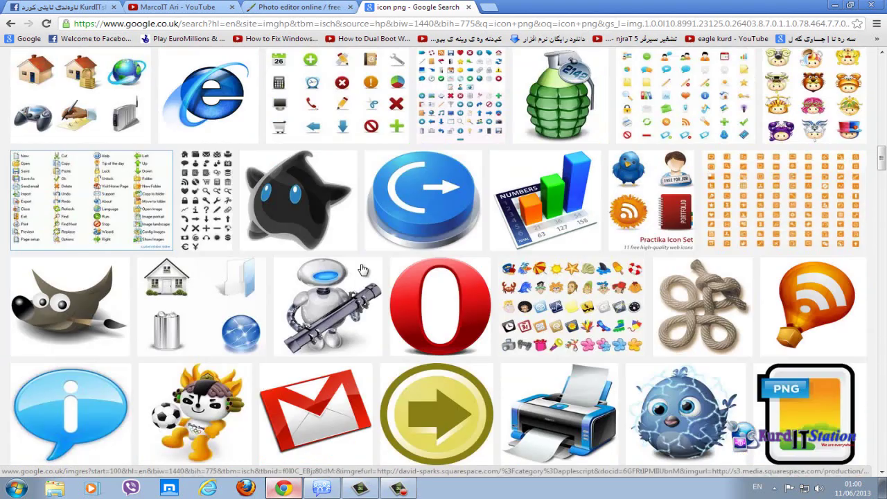
scroll(362, 268, "down", 3)
scroll(362, 268, "down", 1)
scroll(362, 269, "down", 1)
scroll(362, 268, "down", 3)
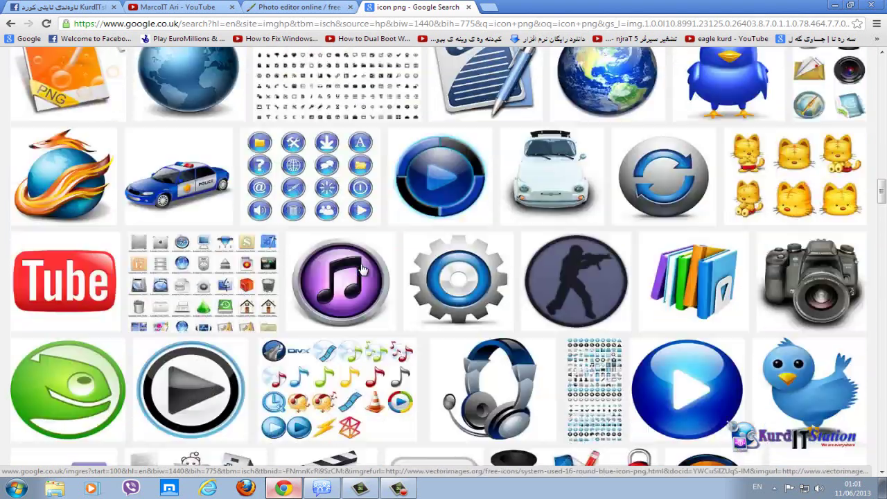
scroll(362, 268, "down", 2)
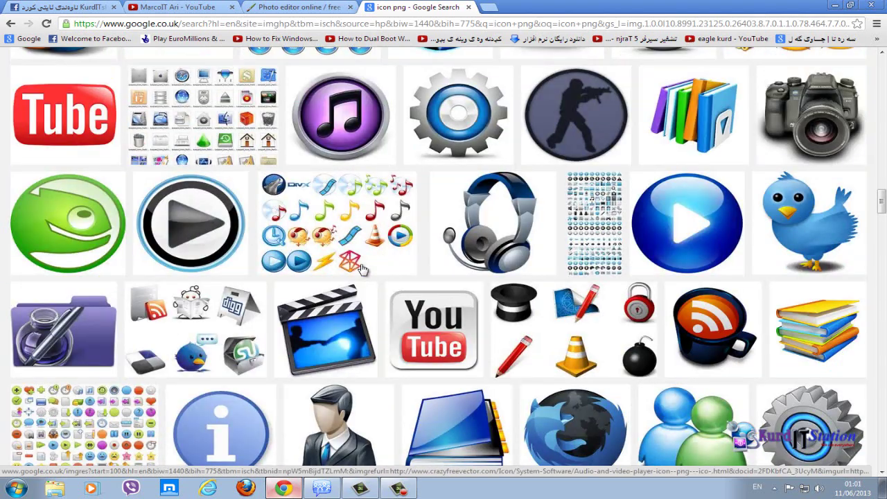
scroll(362, 269, "down", 3)
scroll(362, 268, "down", 2)
scroll(362, 269, "down", 2)
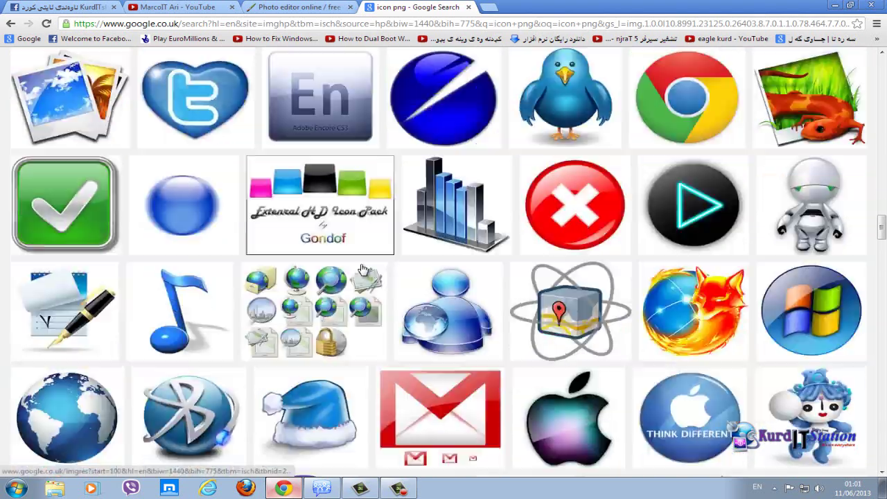
scroll(362, 269, "down", 2)
scroll(362, 268, "down", 1)
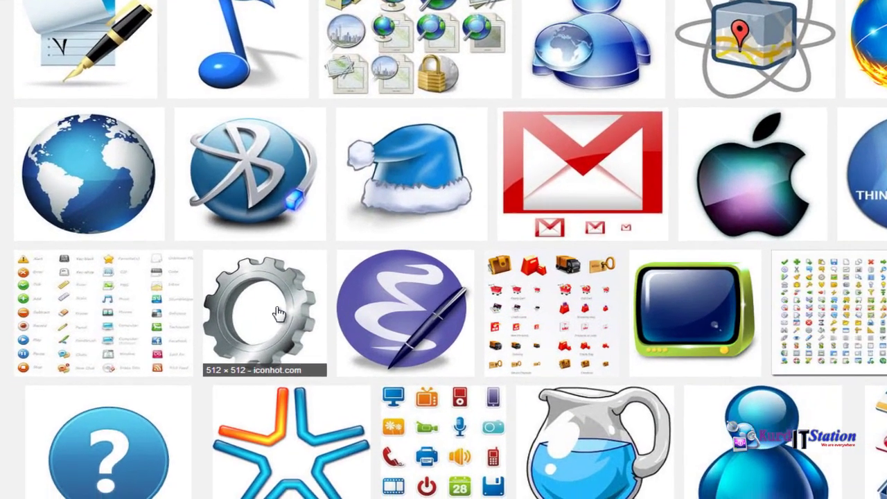
left_click(277, 314)
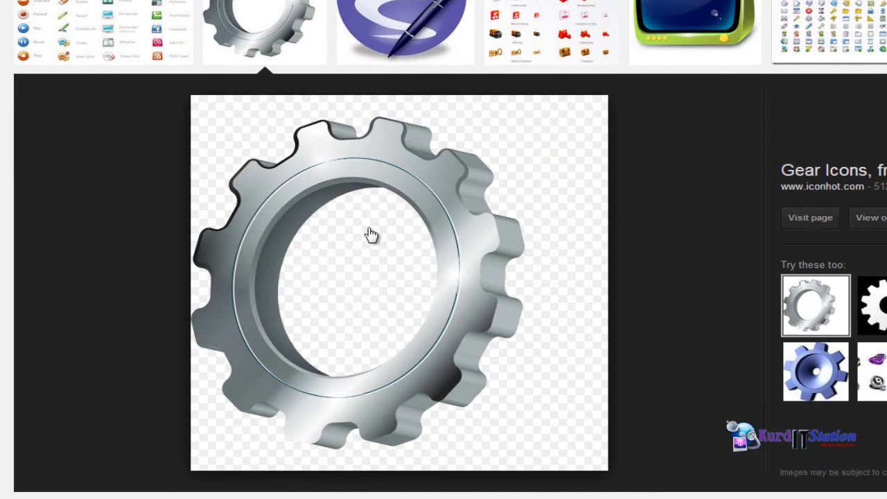
Save the gear image to the Desktop as gear-6.png and close the search tab
right_click(396, 269)
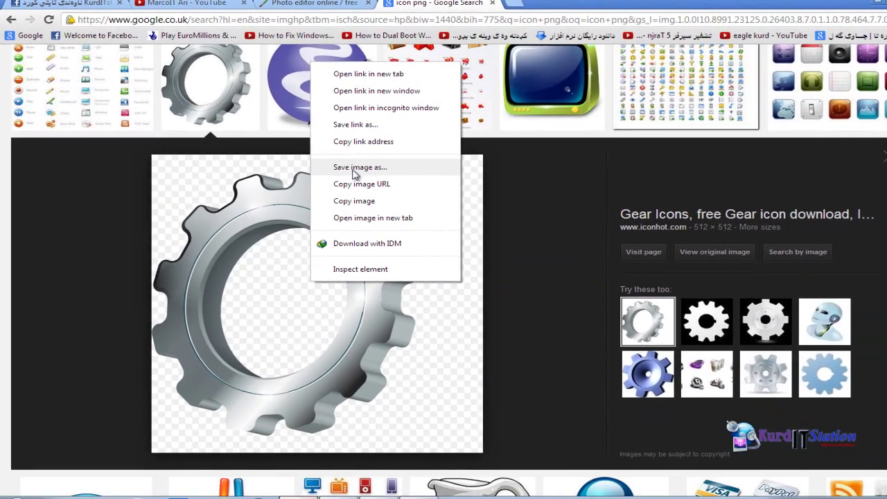
left_click(355, 168)
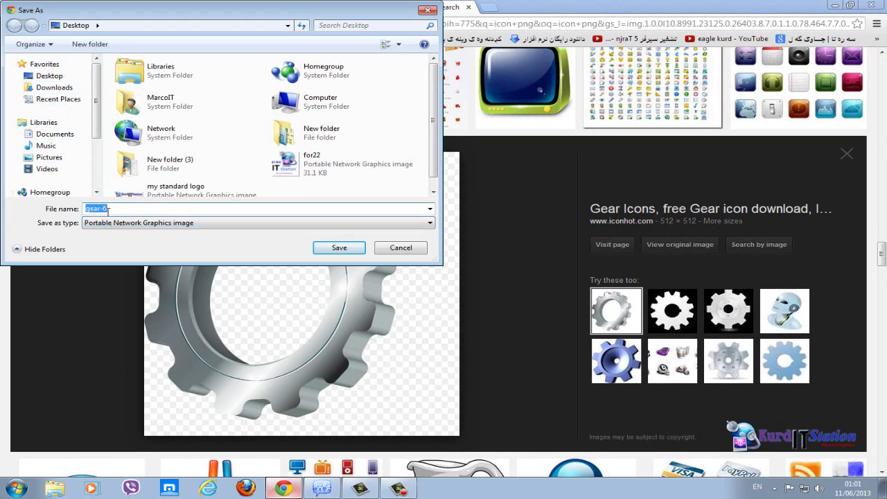
left_click(44, 76)
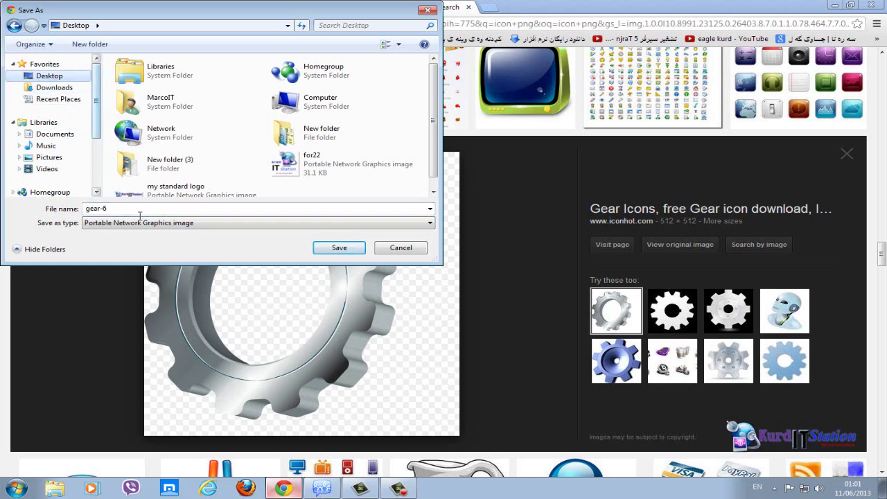
left_click(325, 249)
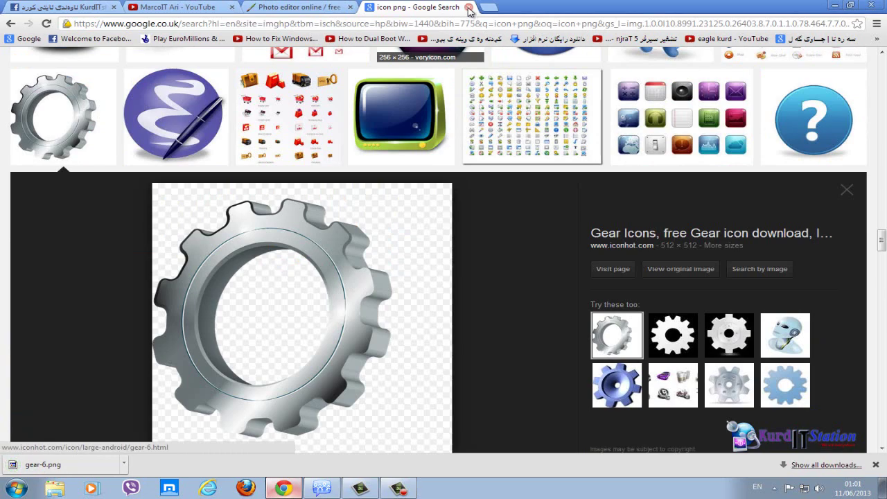
left_click(469, 8)
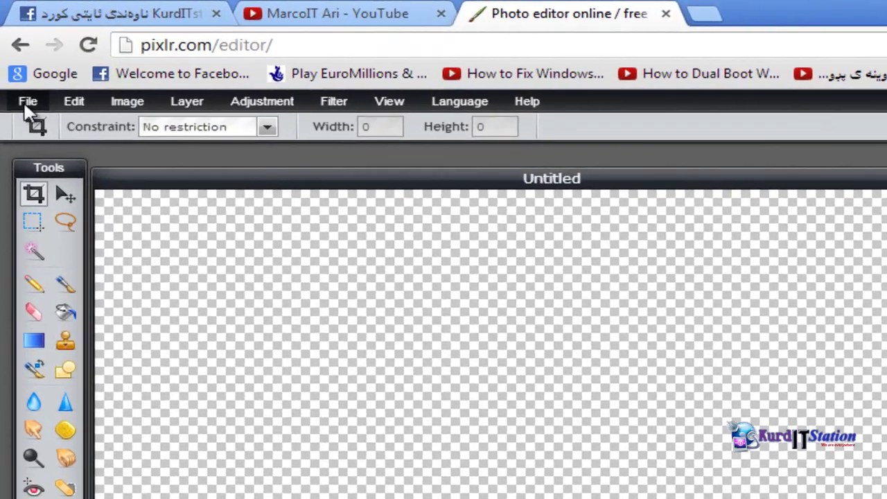
Open gear-6.png from the Desktop in Pixlr beside the Untitled canvas
left_click(14, 53)
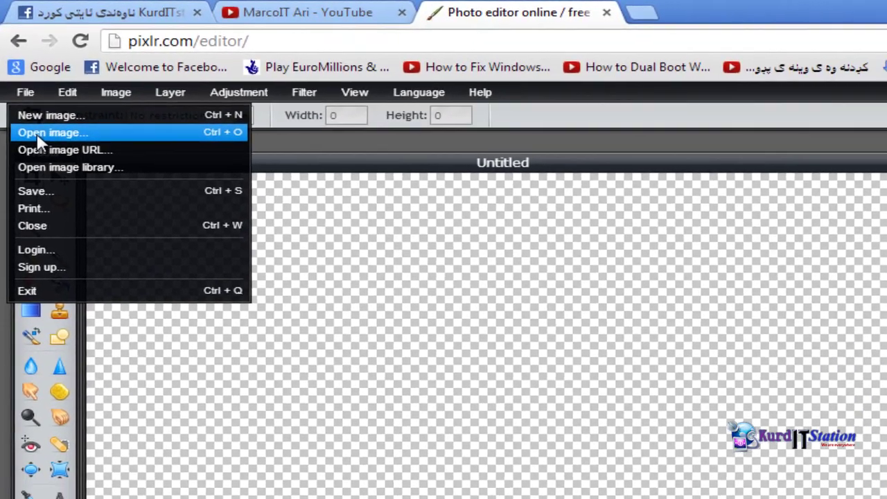
left_click(39, 136)
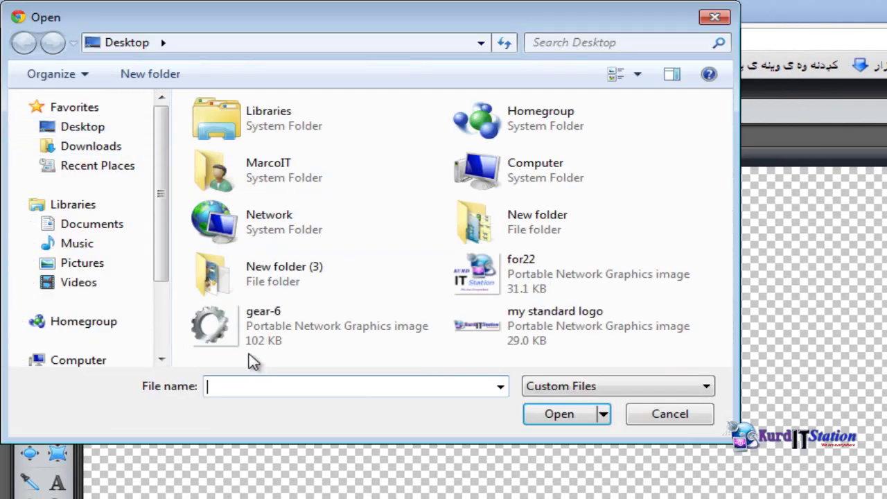
left_click(216, 329)
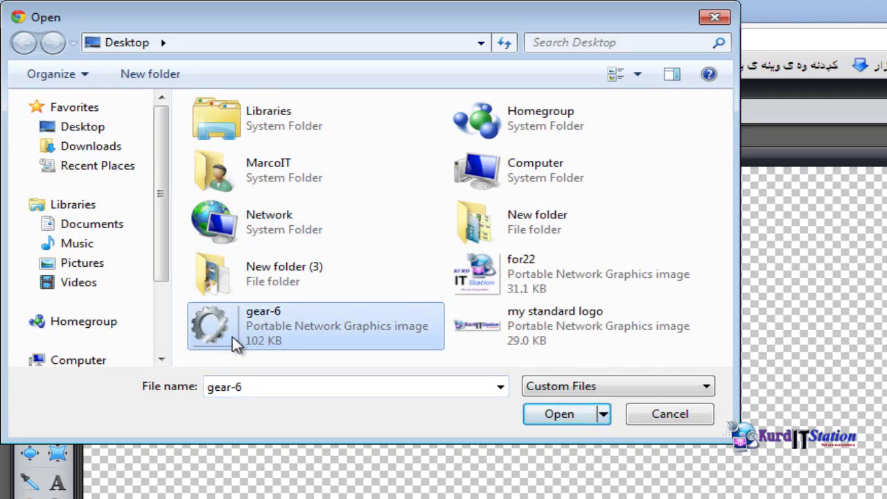
mouse_move(211, 326)
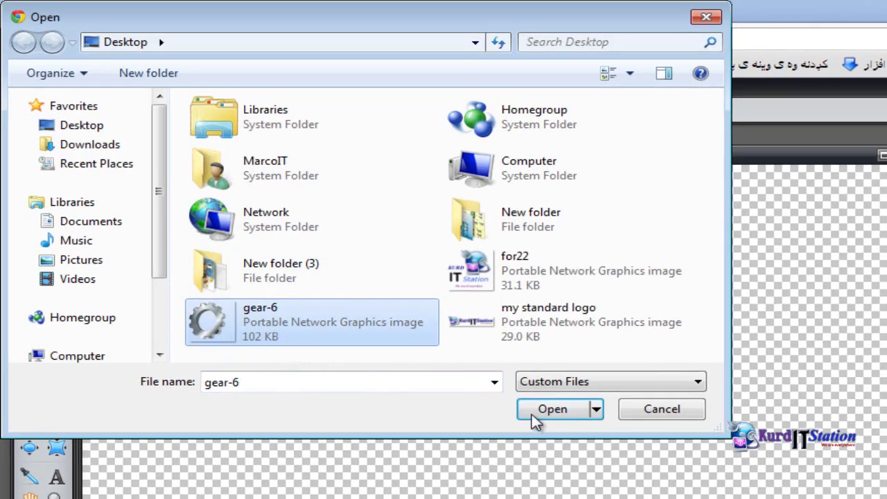
left_click(538, 418)
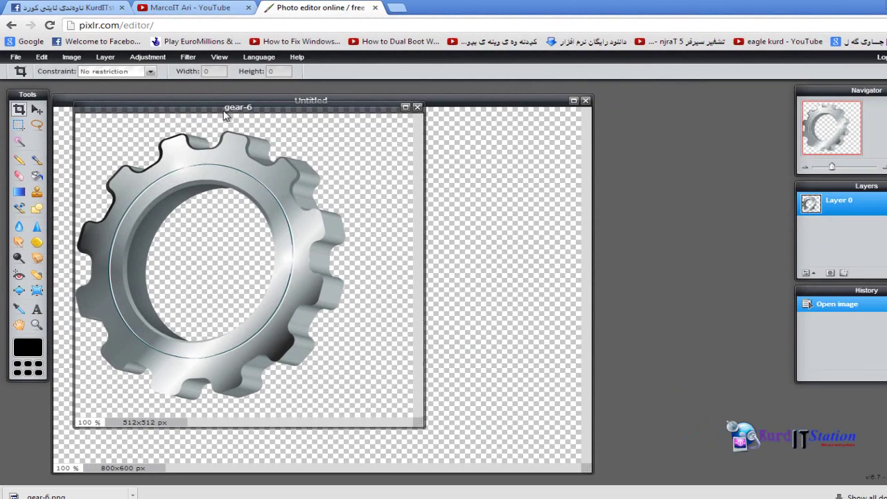
left_click_drag(231, 107, 529, 143)
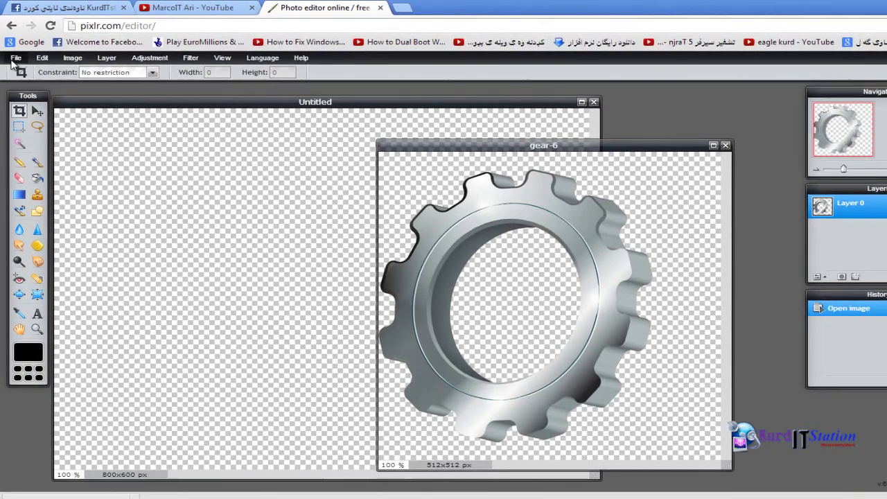
Select all of the gear-6 image and copy it
left_click(17, 53)
left_click(57, 76)
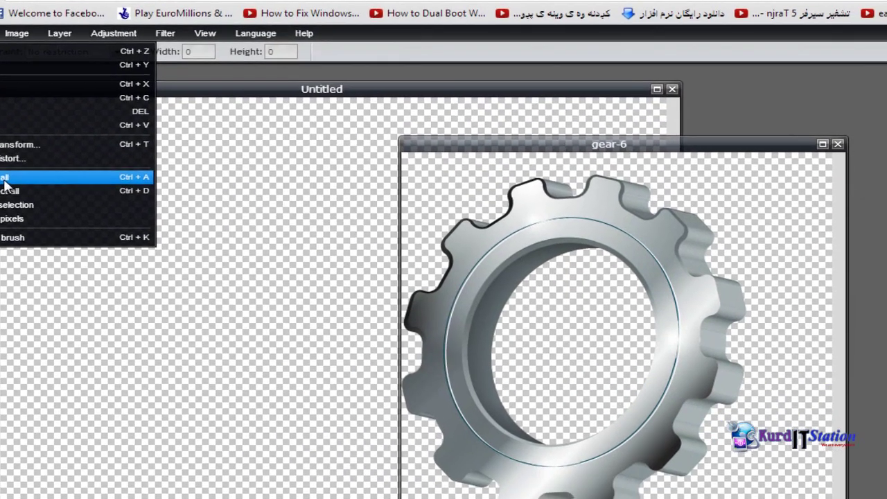
left_click(68, 226)
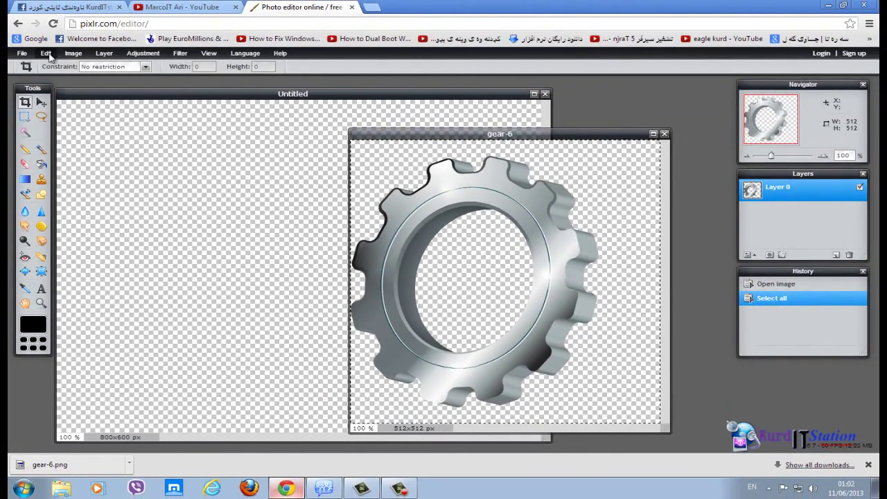
left_click(47, 55)
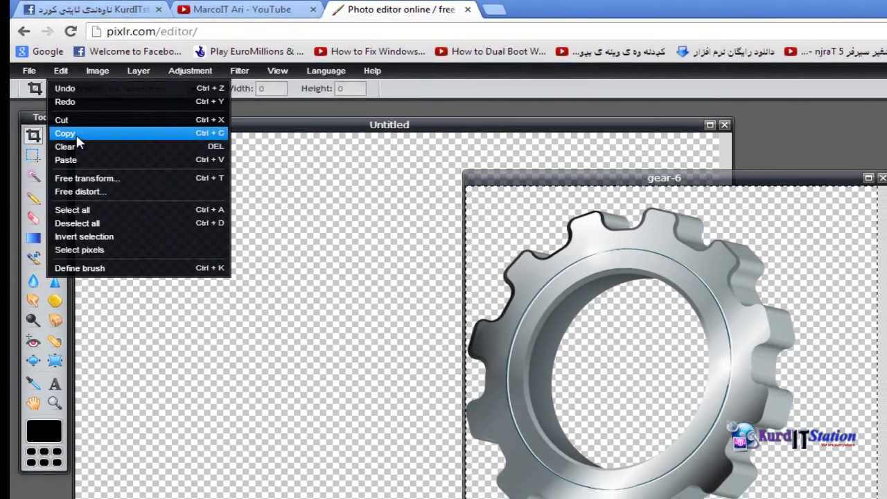
left_click(77, 134)
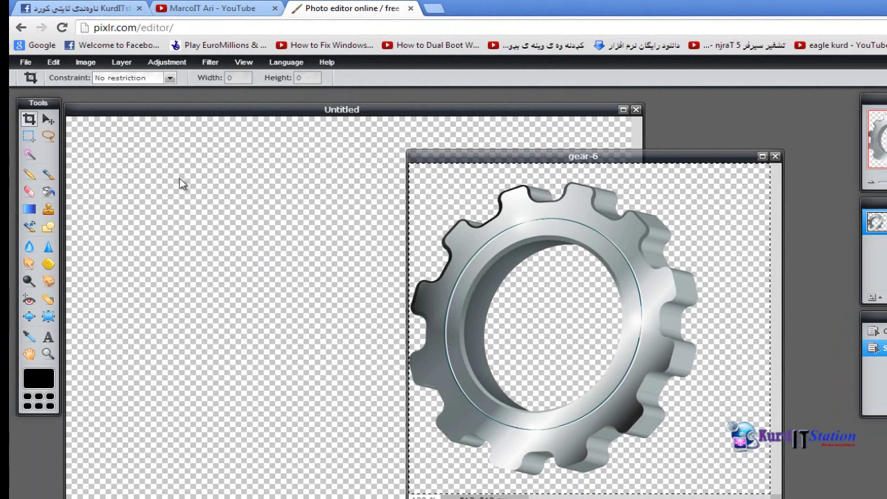
Paste the copied silver gear into the Untitled canvas as a new layer
left_click(147, 115)
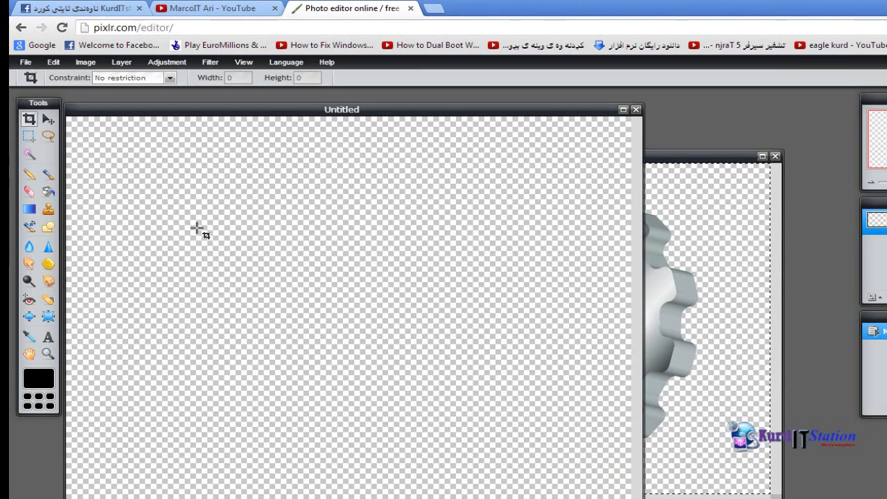
left_click(54, 63)
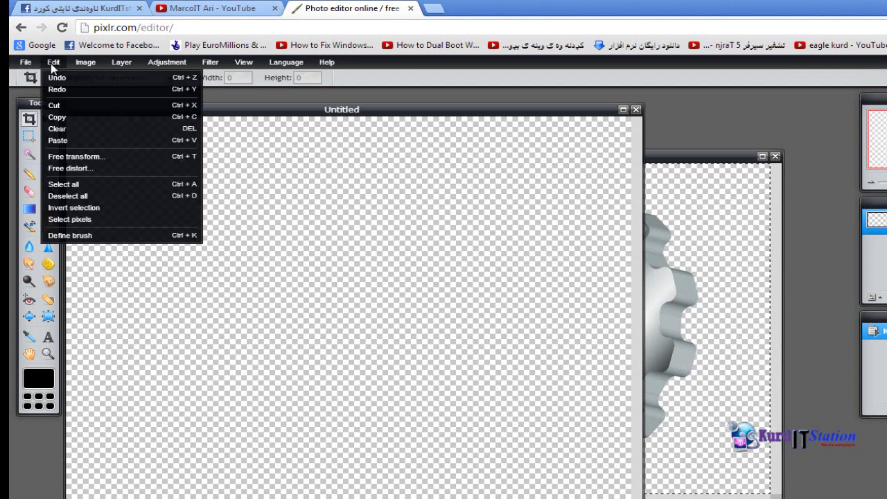
left_click(59, 140)
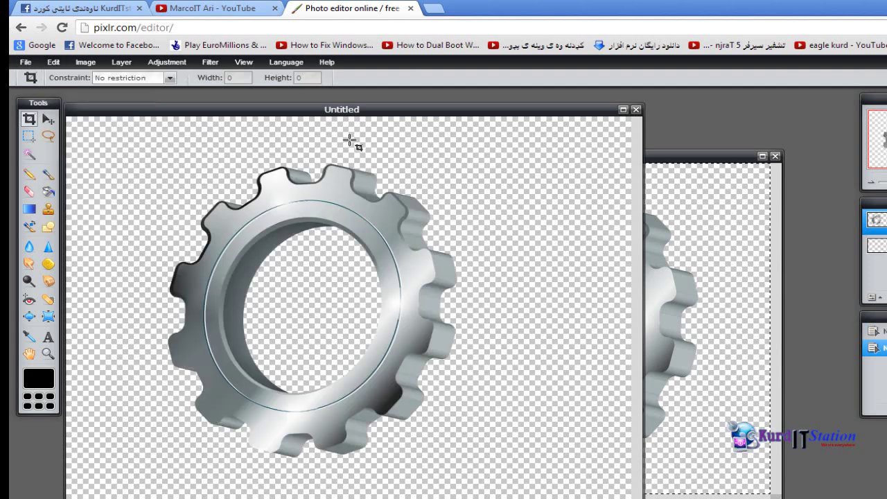
left_click_drag(330, 110, 321, 109)
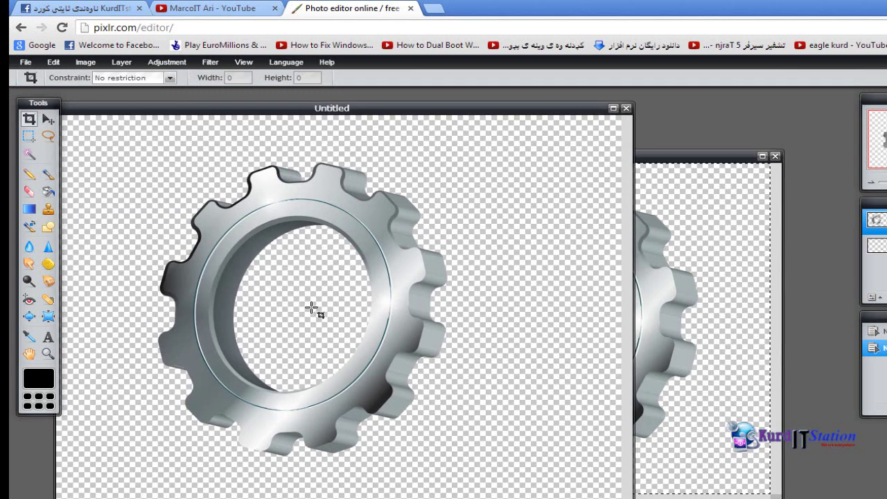
Free-transform the gear into a small icon in the canvas's upper-left and apply it
left_click(53, 64)
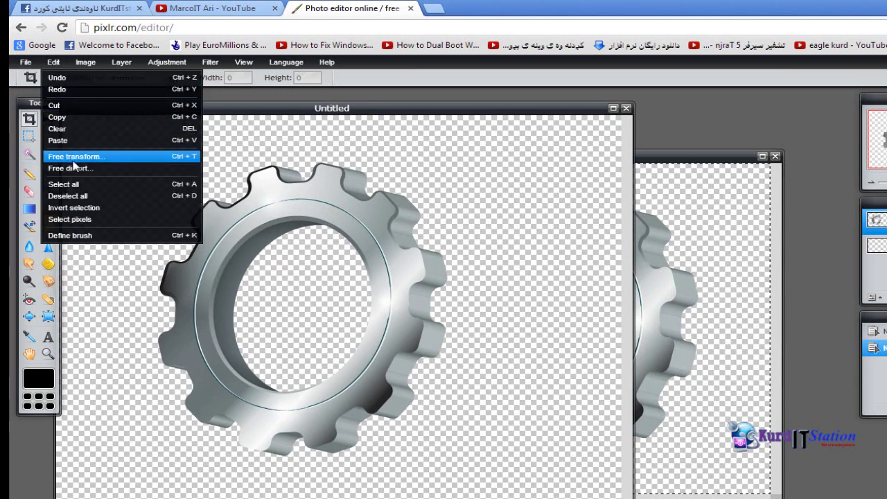
left_click(75, 158)
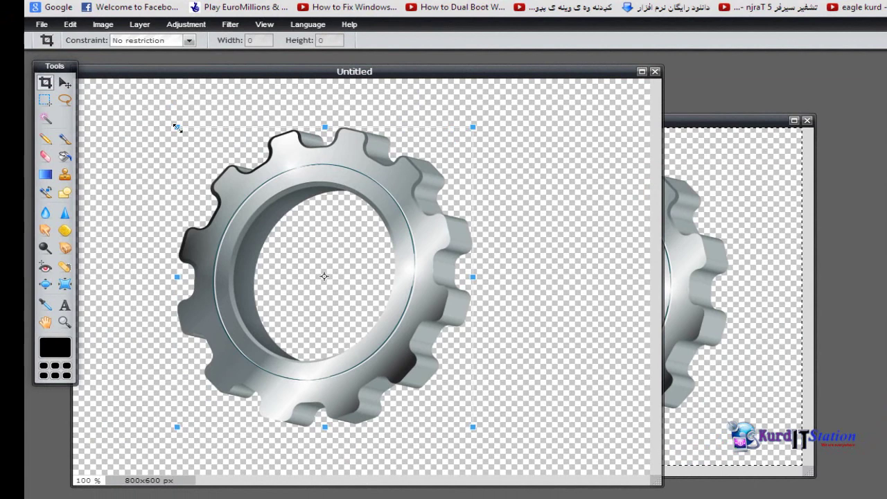
mouse_move(177, 126)
left_mouse_down()
mouse_move(292, 255)
mouse_move(181, 131)
mouse_move(225, 200)
mouse_move(285, 263)
mouse_move(266, 244)
left_mouse_up()
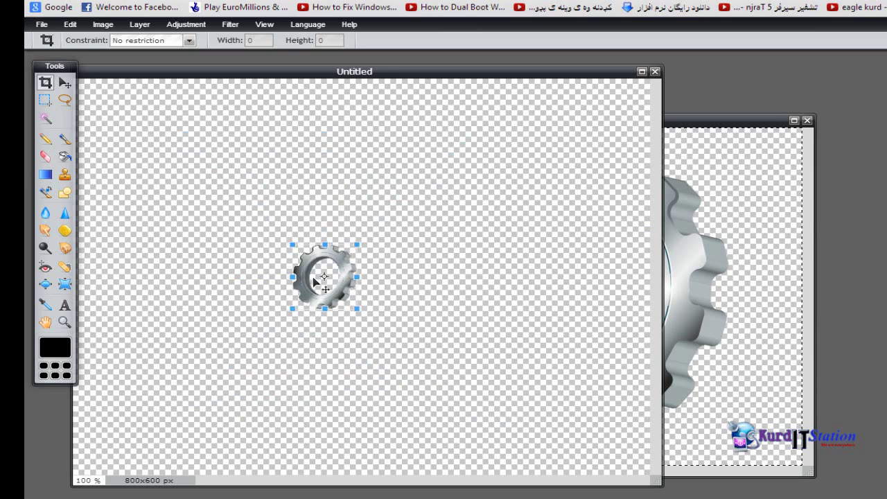
left_click_drag(310, 276, 174, 240)
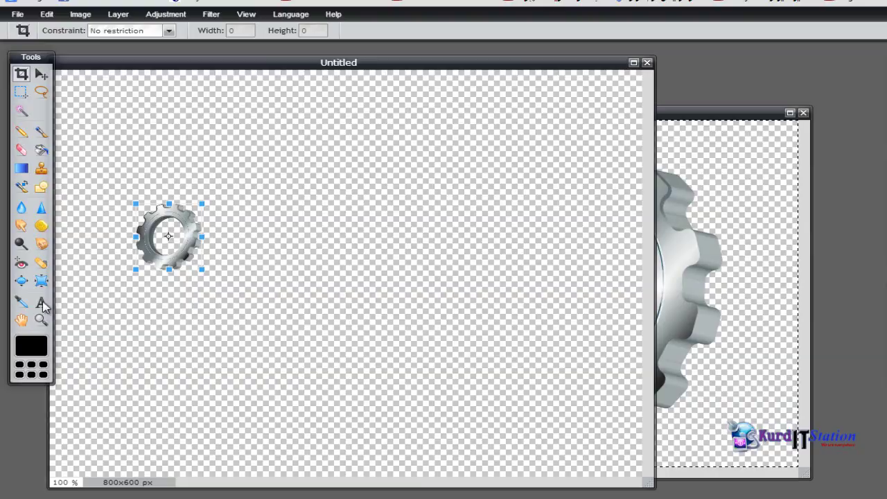
left_click(41, 302)
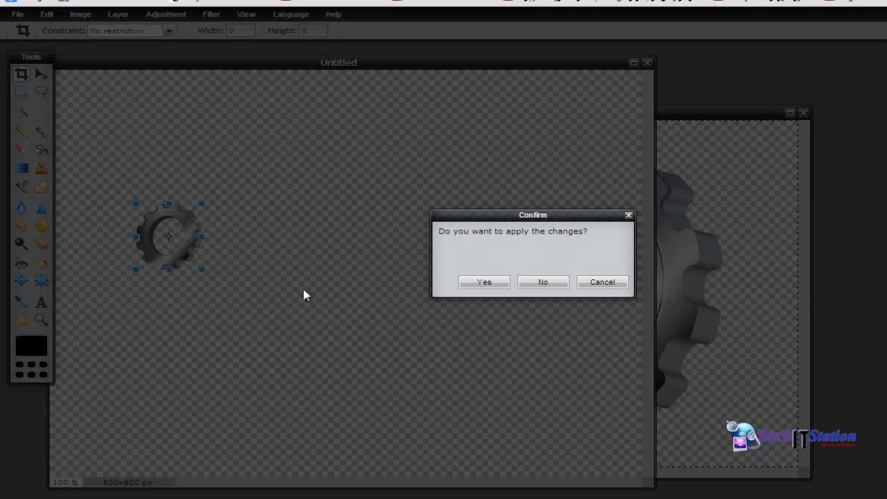
left_click(484, 283)
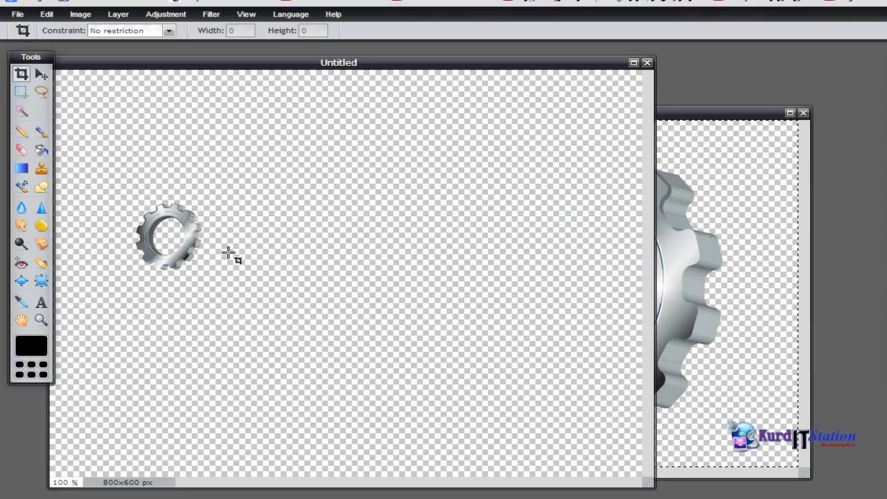
left_click(41, 305)
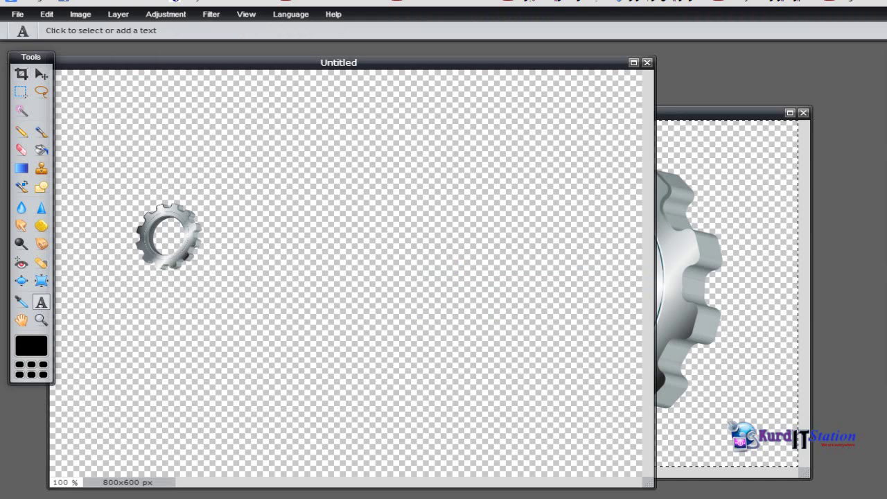
Type a 'k' text beside the gear and enlarge it
left_click(237, 244)
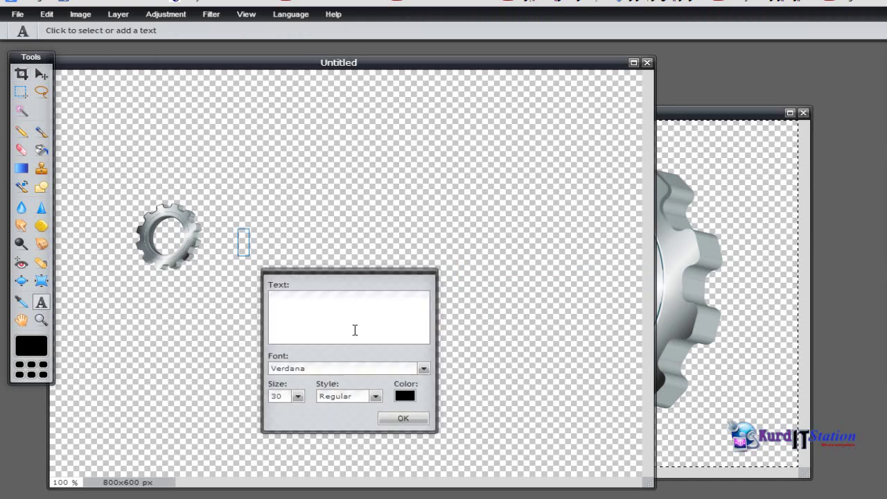
type("k")
left_click(296, 397)
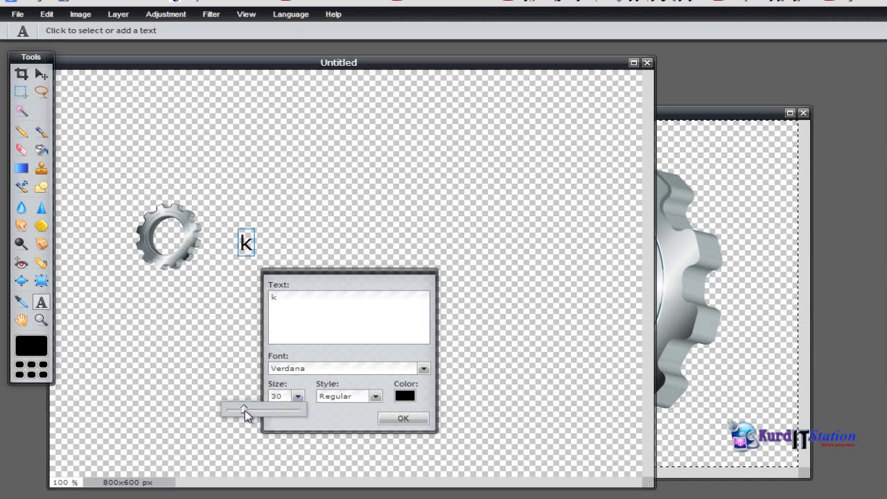
left_click_drag(245, 409, 257, 418)
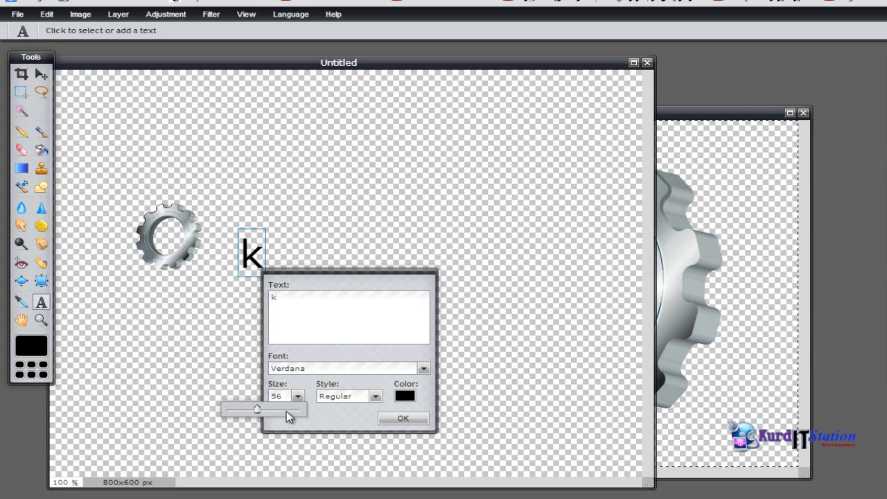
left_click(342, 411)
Set the 'k' to AngsanaUPC Bold/Italic at size 98
left_click(375, 398)
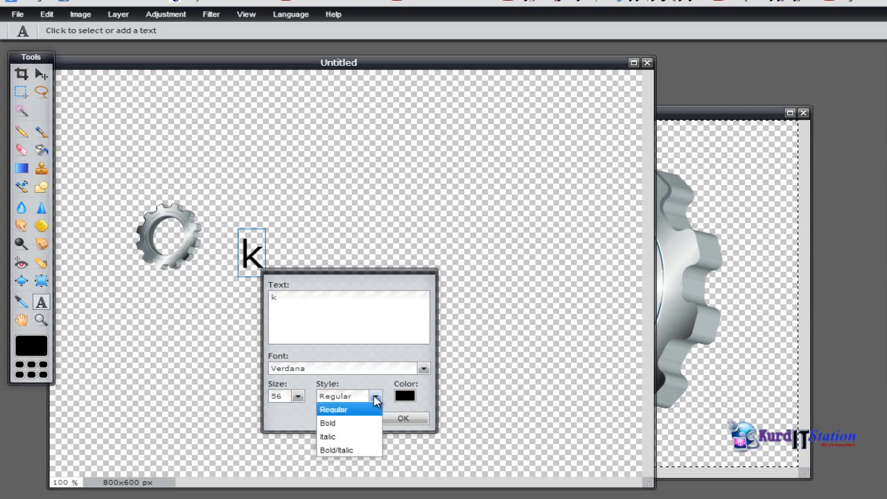
left_click(347, 450)
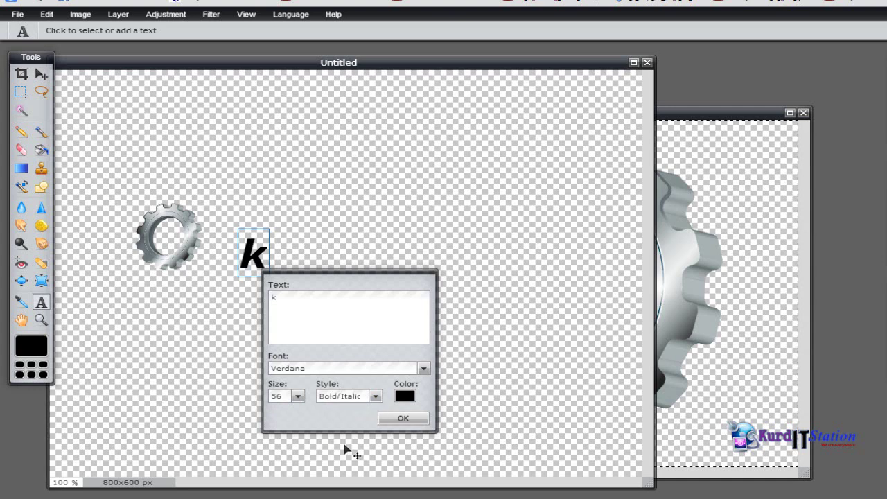
left_click(341, 369)
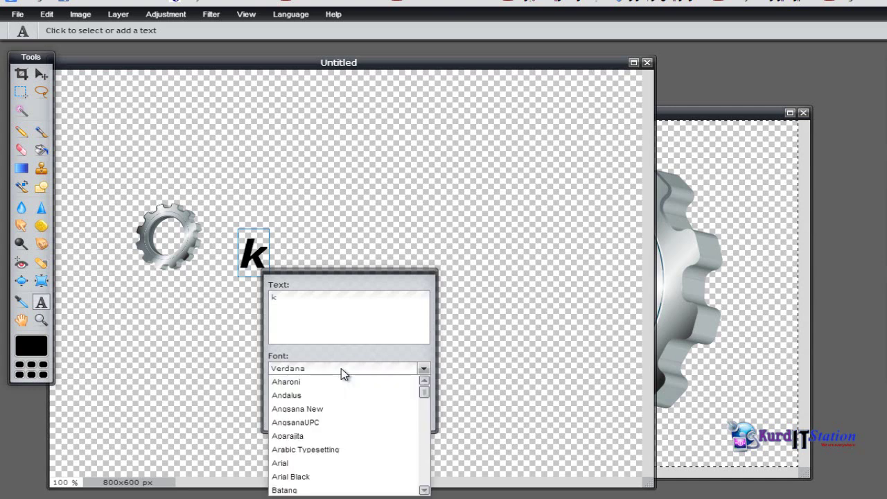
left_click(331, 423)
left_click(299, 400)
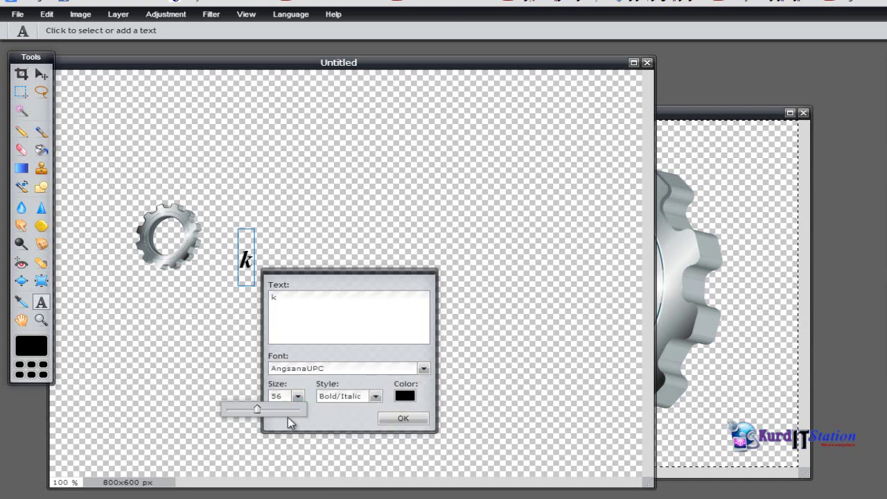
left_click_drag(258, 410, 281, 413)
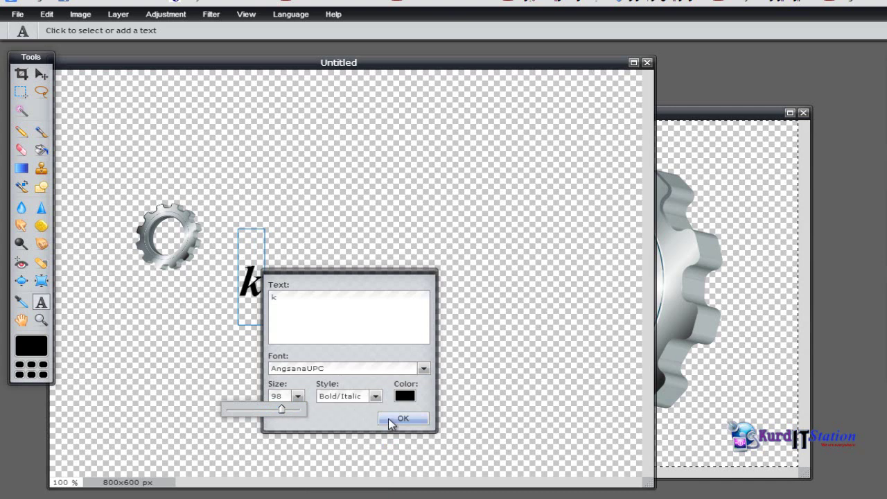
left_click(404, 394)
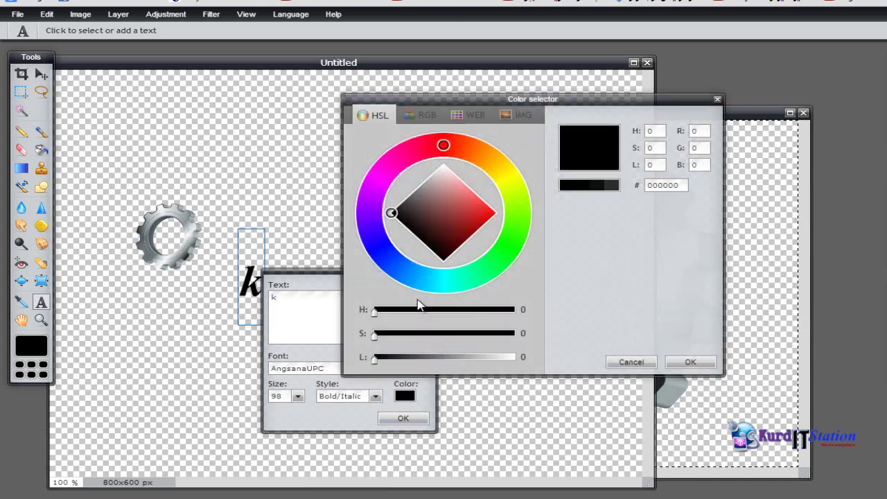
Colour the letter k saturated blue (#221cd6) and commit it to the canvas
left_click(194, 254)
left_click(143, 242)
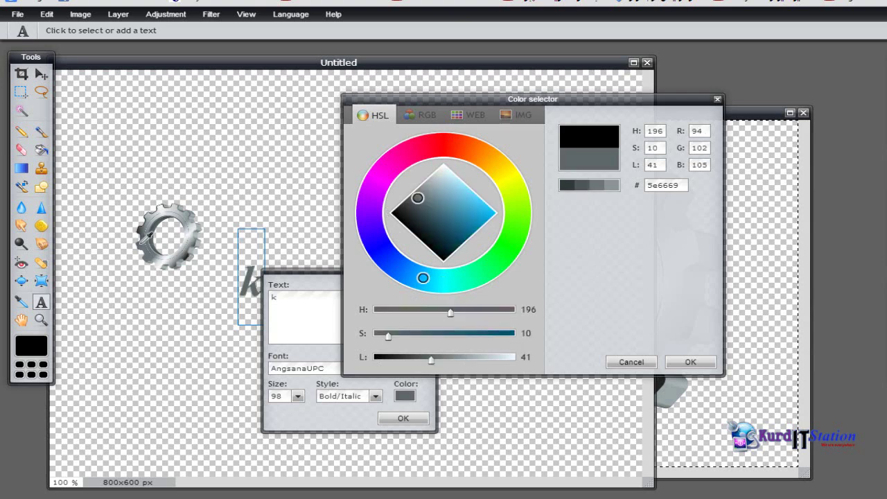
left_click(379, 246)
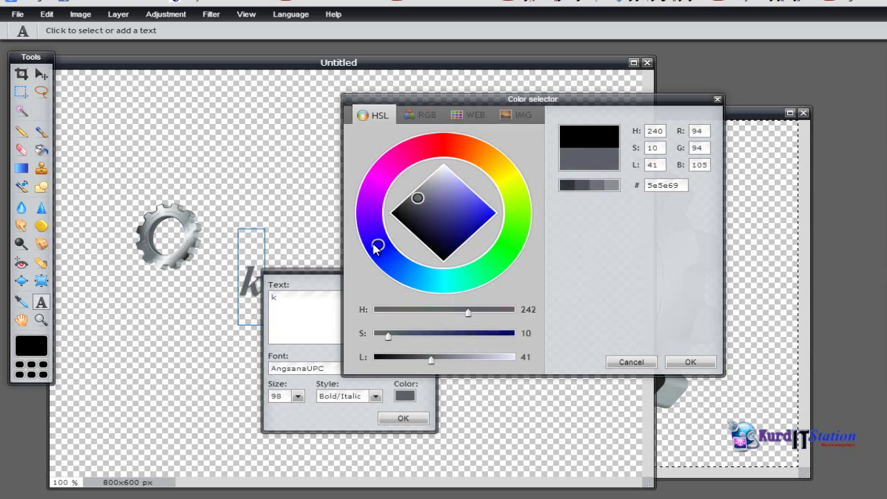
left_click(481, 214)
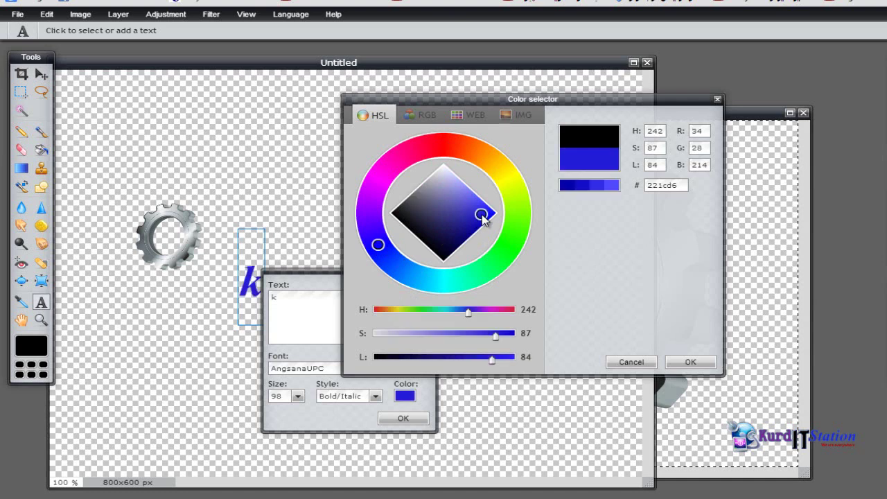
left_click(690, 363)
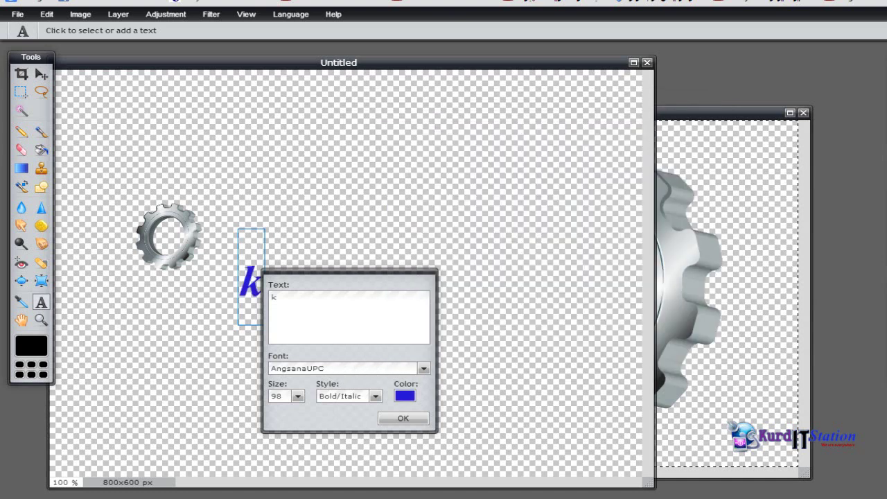
left_click(396, 419)
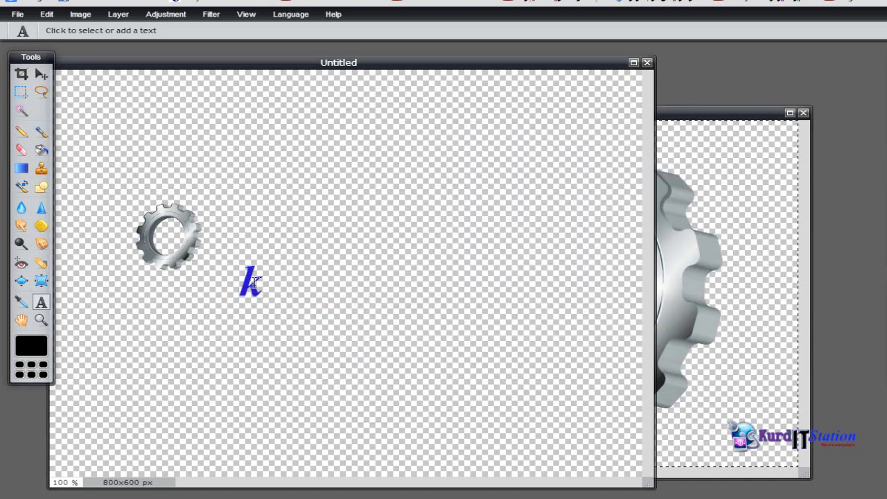
Reopen the blue k text and commit it again unchanged
left_click(247, 275)
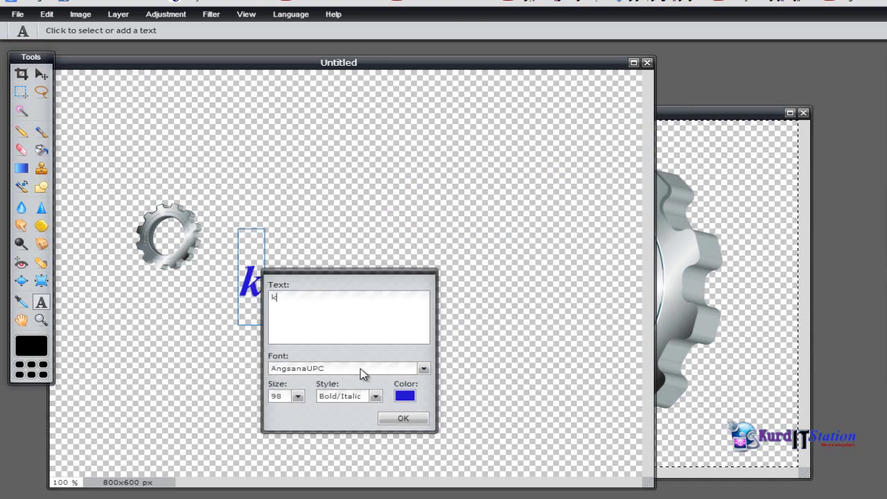
left_click(408, 418)
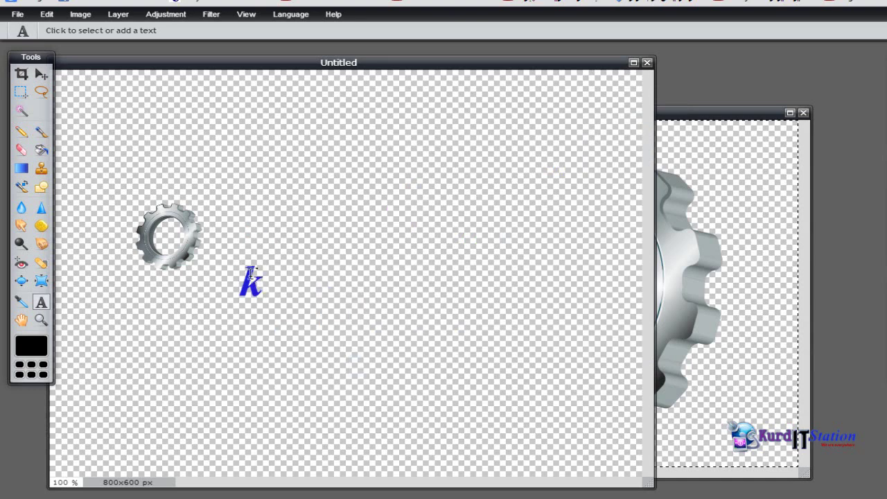
left_click(47, 14)
left_click(64, 114)
left_click(255, 285)
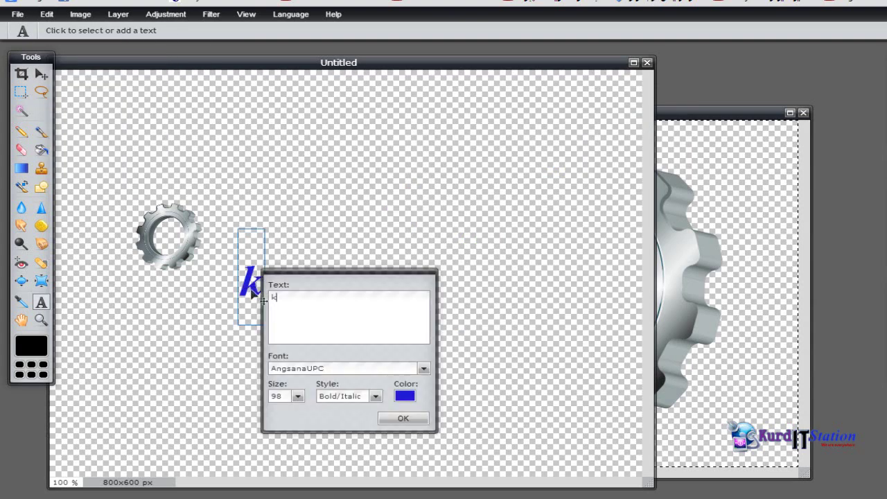
left_click(400, 419)
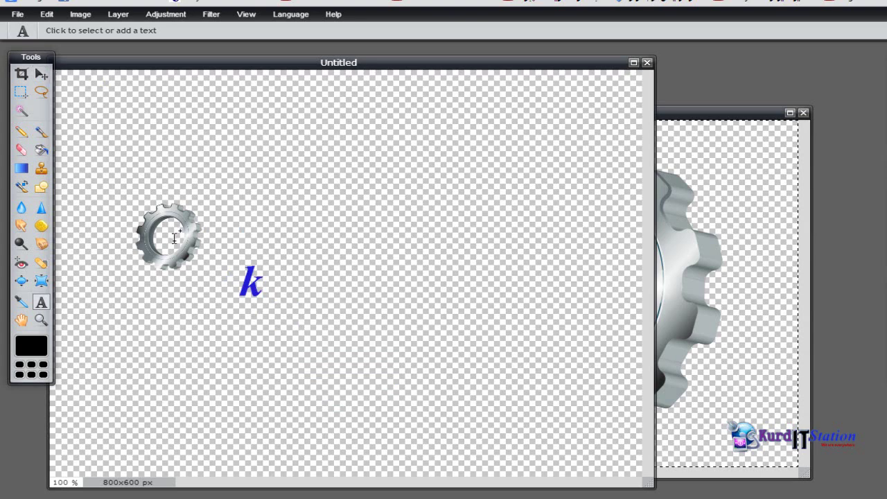
Drag the blue k into the centre of the gear with the Move tool
left_click(41, 74)
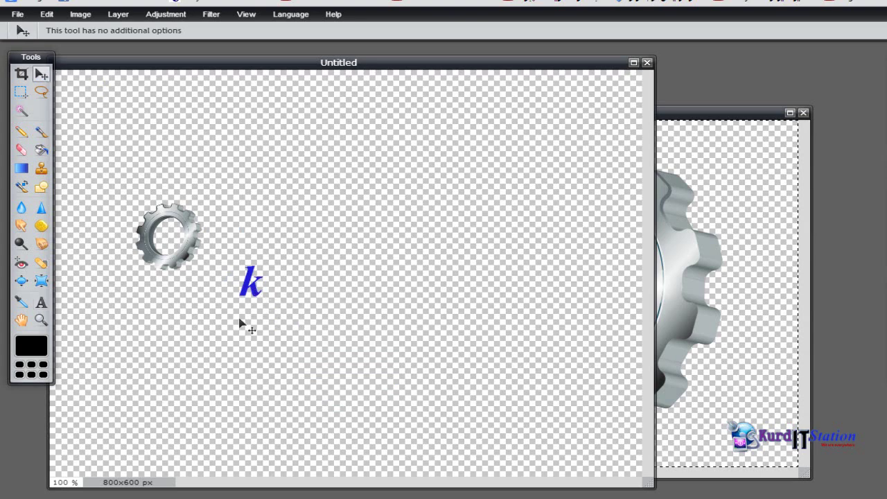
left_click_drag(255, 289, 175, 242)
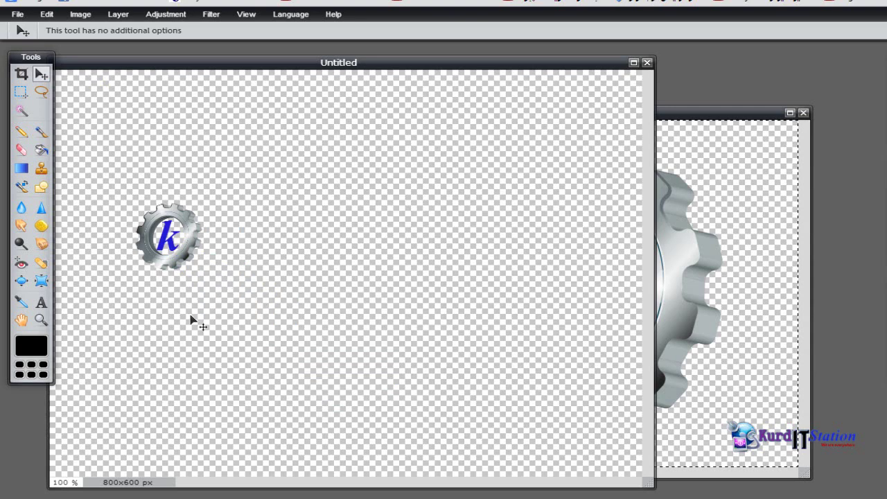
left_click(40, 307)
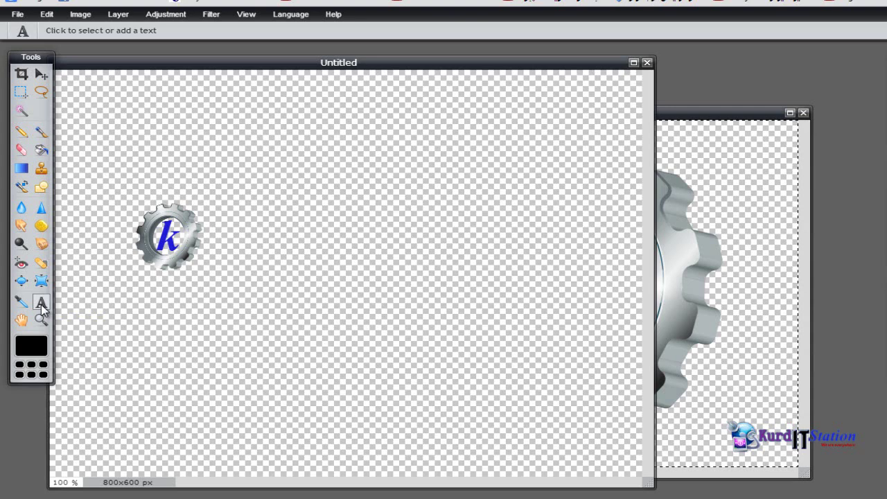
Add a text box right of the gear reading 'urdistan'
left_click(241, 263)
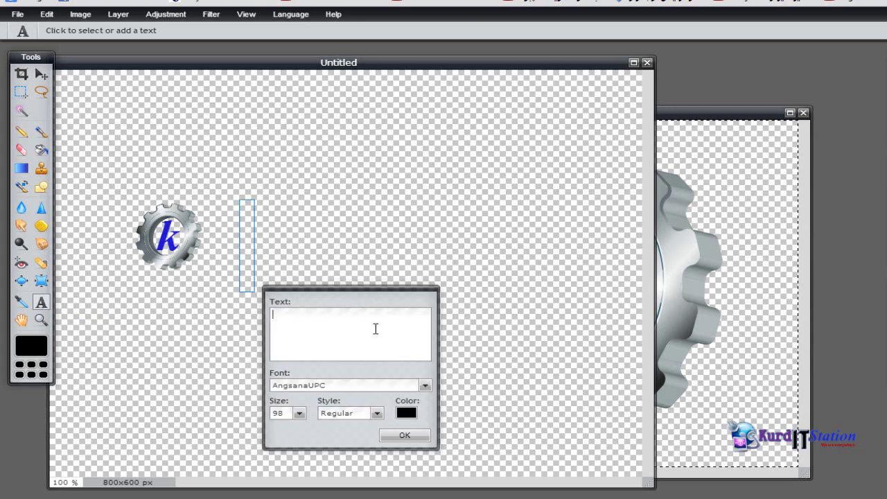
type("r")
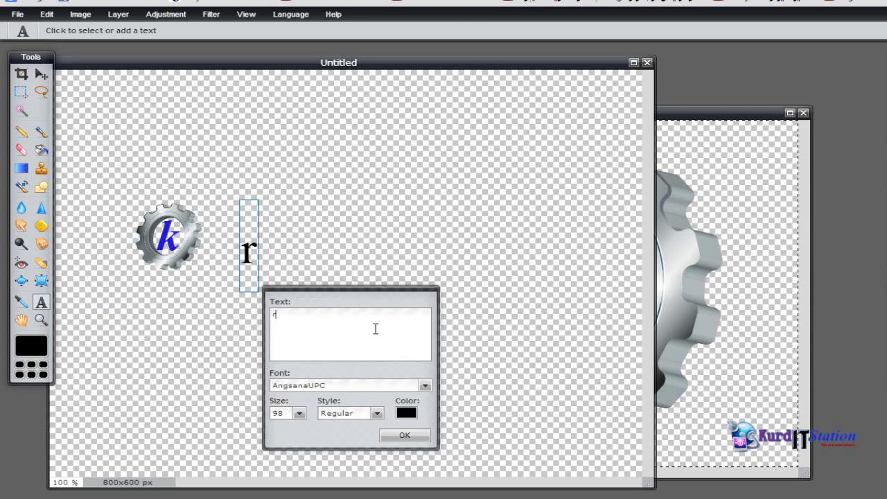
type("distan")
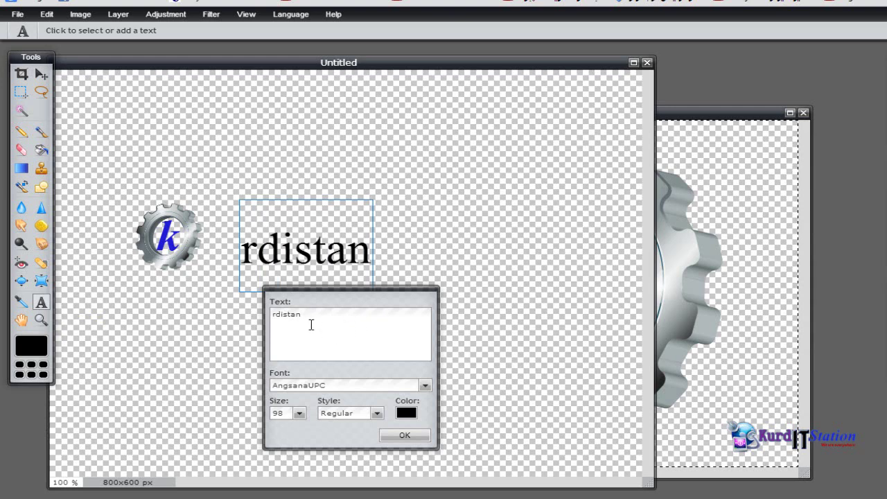
key("BackSpace")
key("BackSpace")
key("BackSpace")
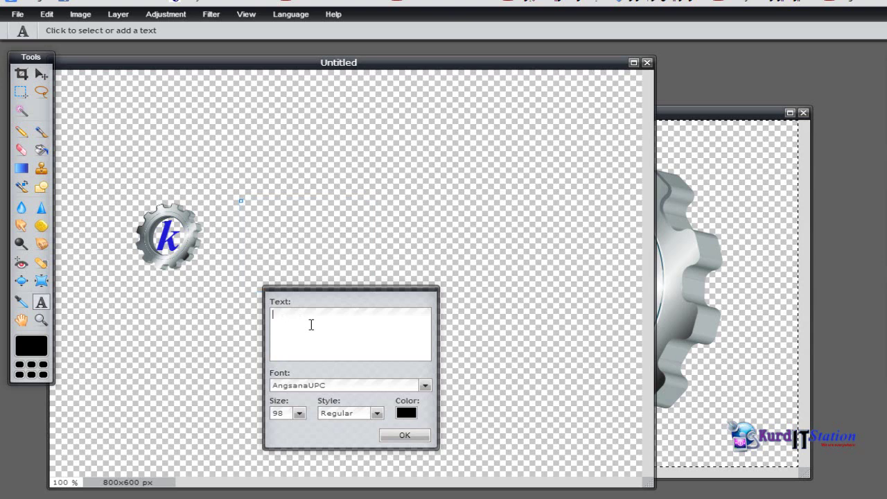
type("urdista")
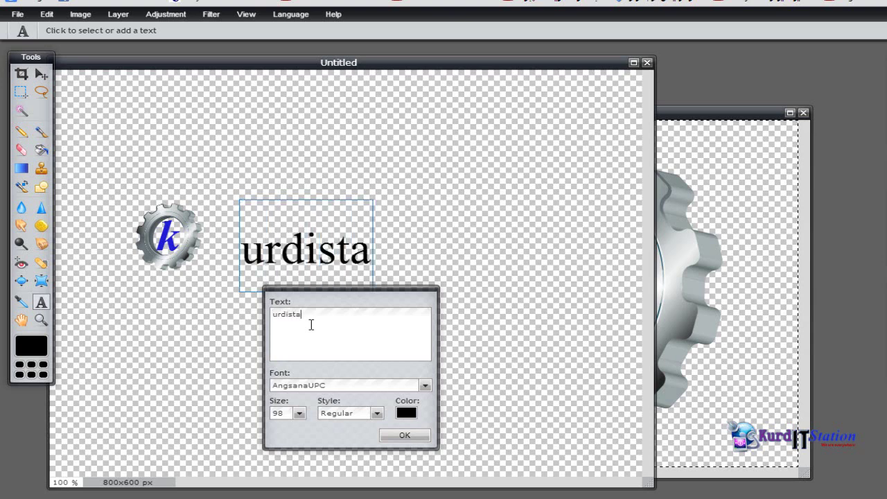
type("n")
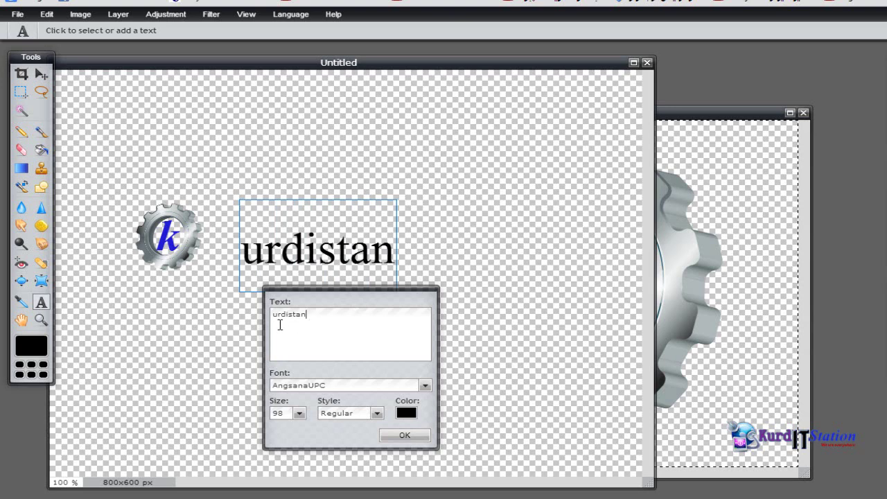
Set the urdistan text to size 53 and Bold/Italic style
double_click(311, 325)
left_click(300, 414)
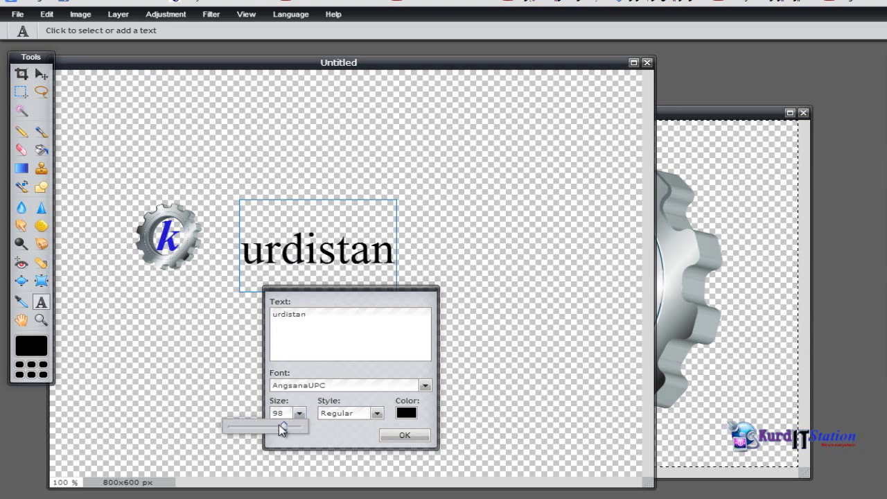
left_click_drag(297, 426, 257, 433)
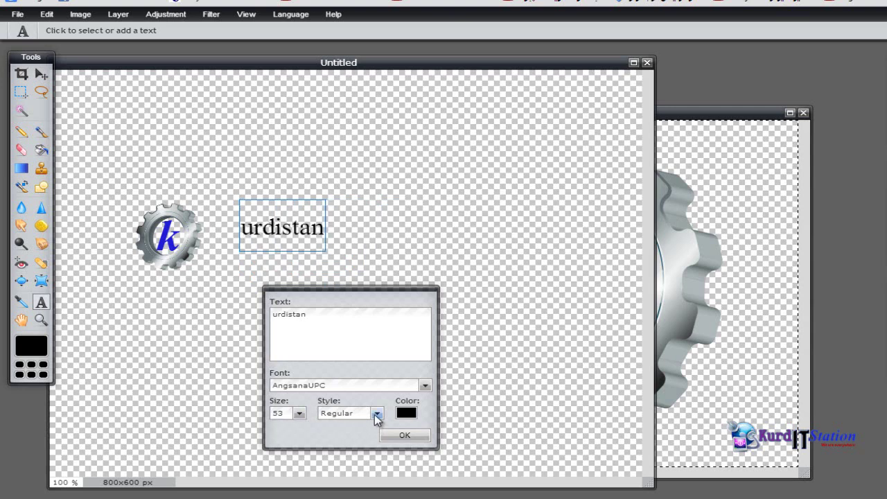
left_click(377, 414)
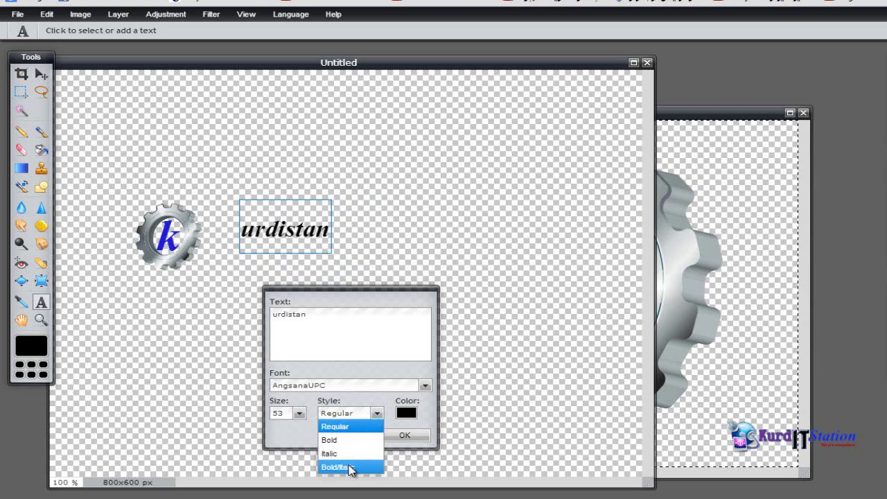
left_click(351, 469)
Colour the urdistan text dark red (#853030) and commit it to the canvas
left_click(406, 416)
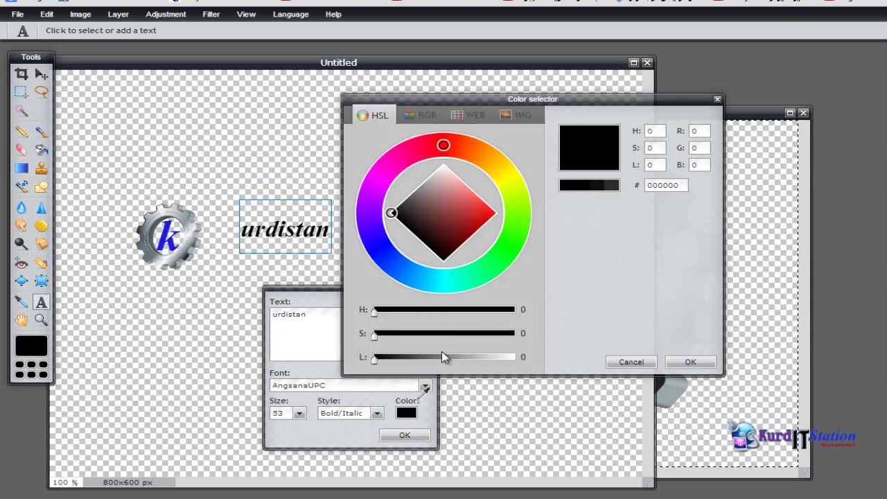
left_click(437, 234)
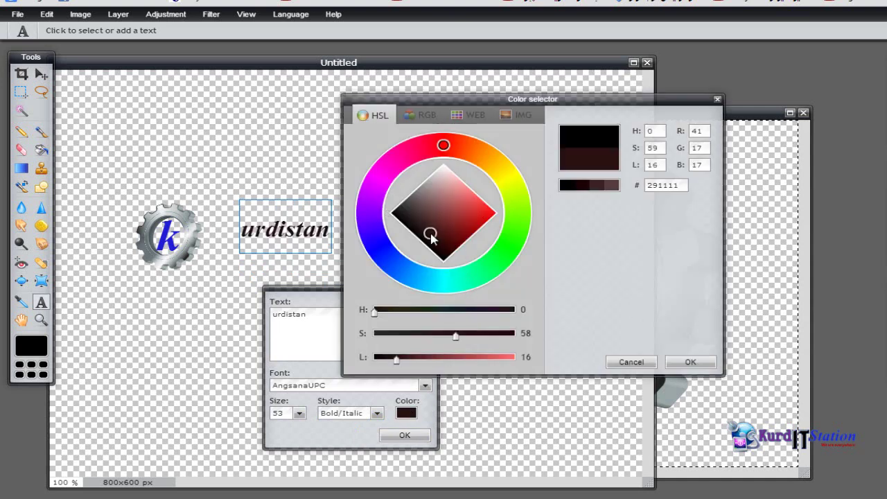
left_click(444, 201)
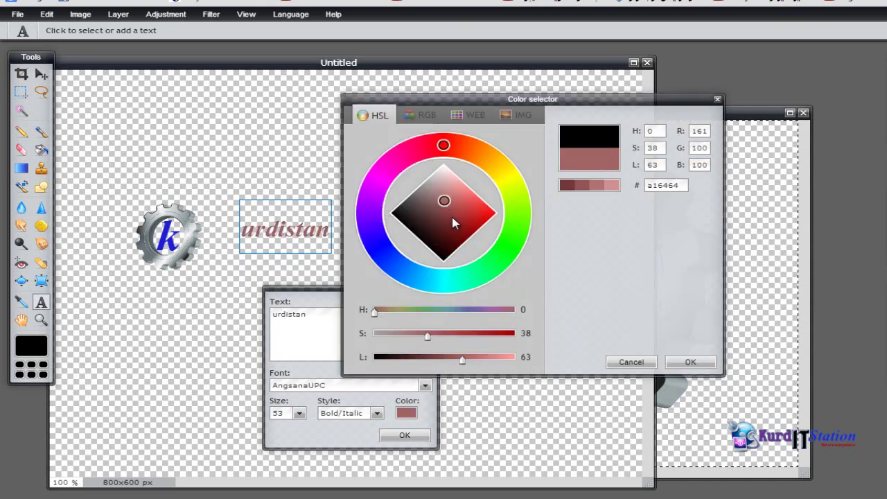
left_click(452, 218)
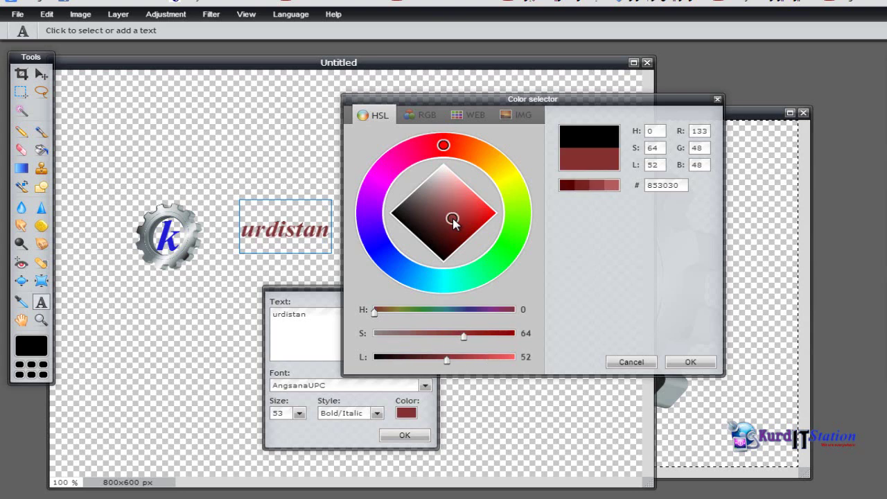
left_click(691, 363)
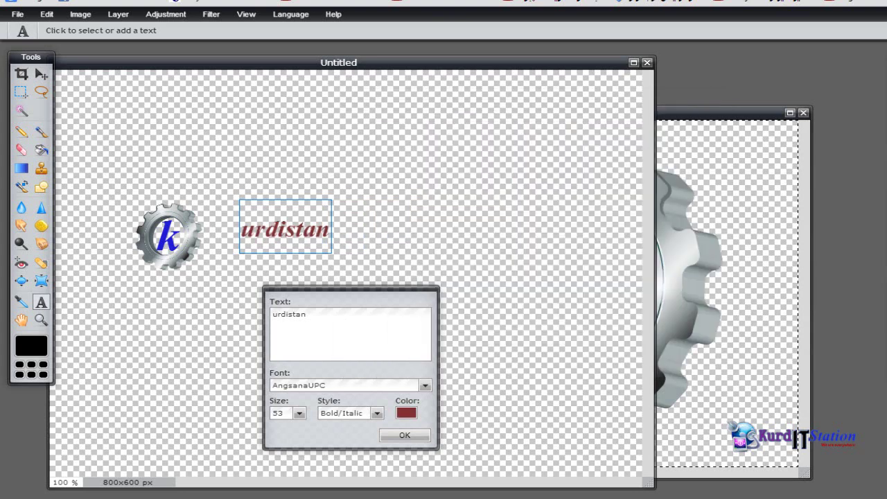
left_click(405, 435)
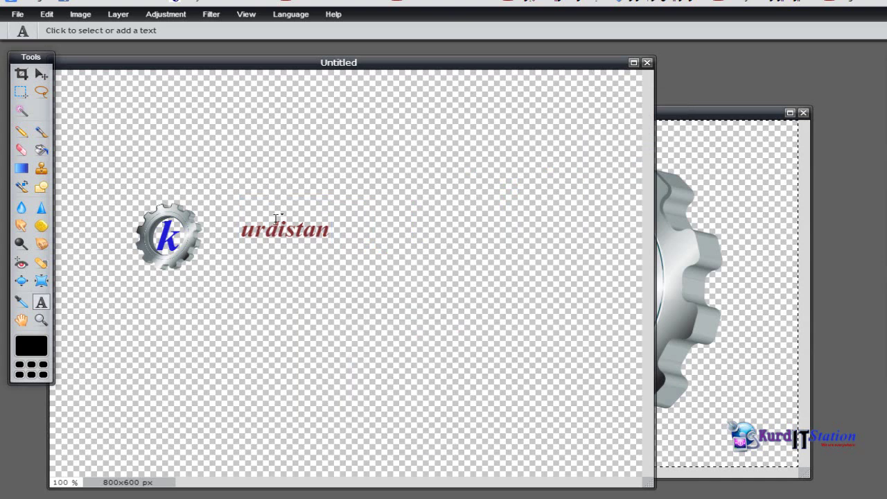
Move the urdistan text left against the gear's blue k to read 'kurdistan'
left_click(42, 73)
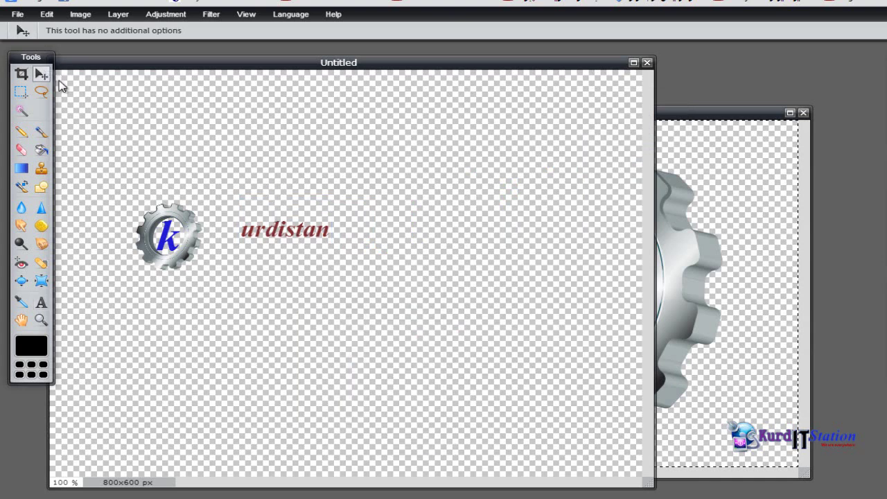
left_click_drag(280, 233, 219, 240)
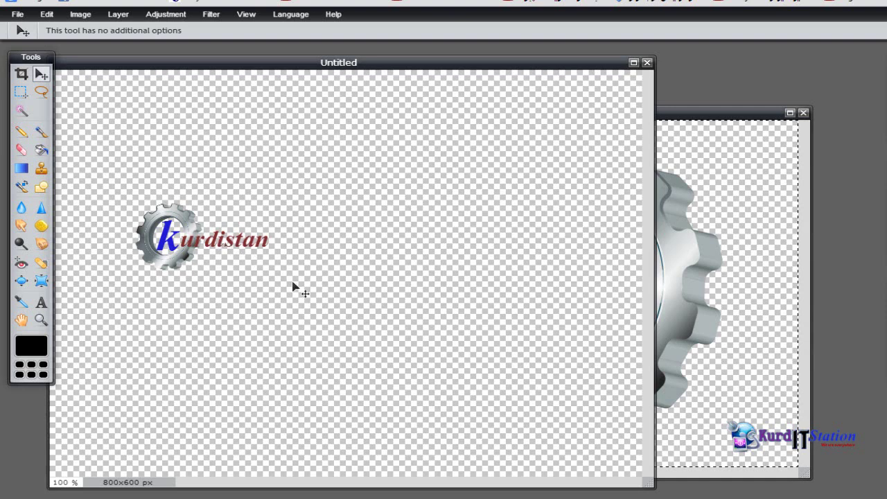
left_click(41, 302)
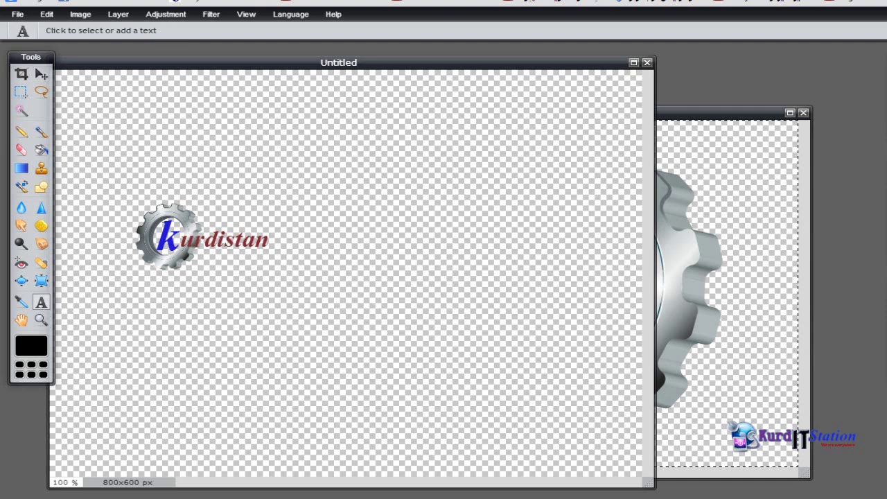
Type 'logo' below the gear in Andalus, size 39, Bold/Italic
left_click(209, 319)
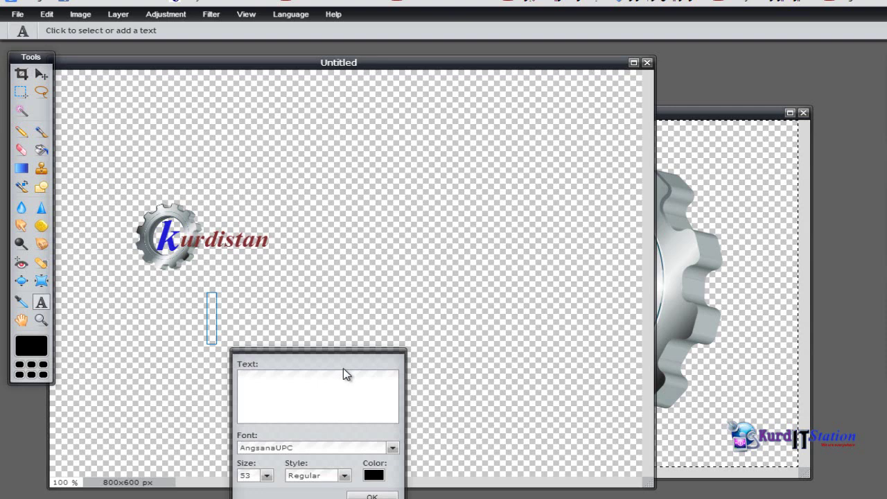
type("lo")
type("go")
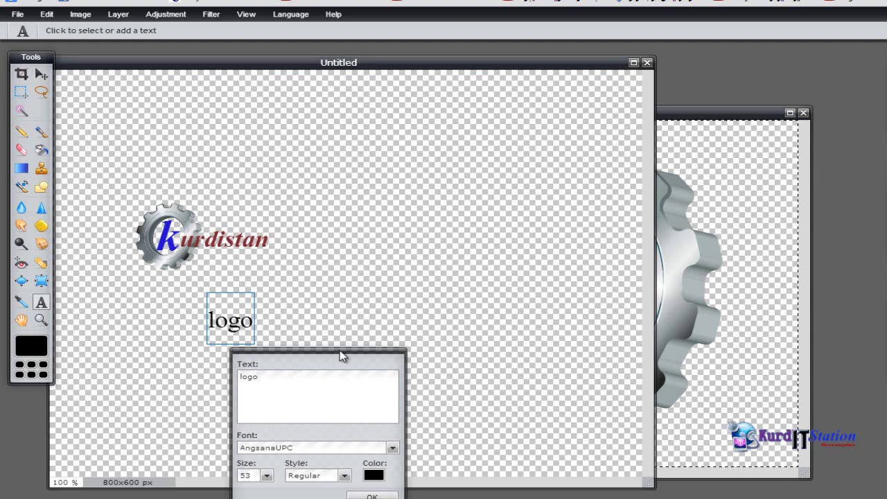
left_click_drag(343, 357, 400, 270)
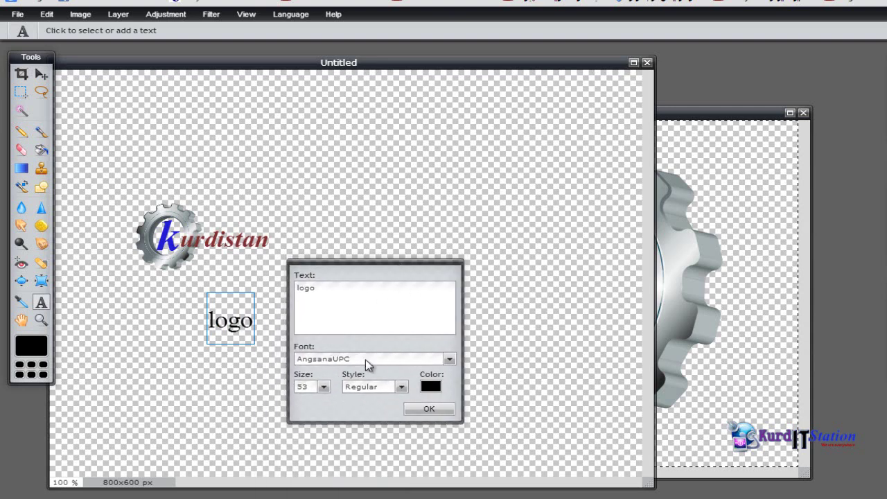
left_click(365, 360)
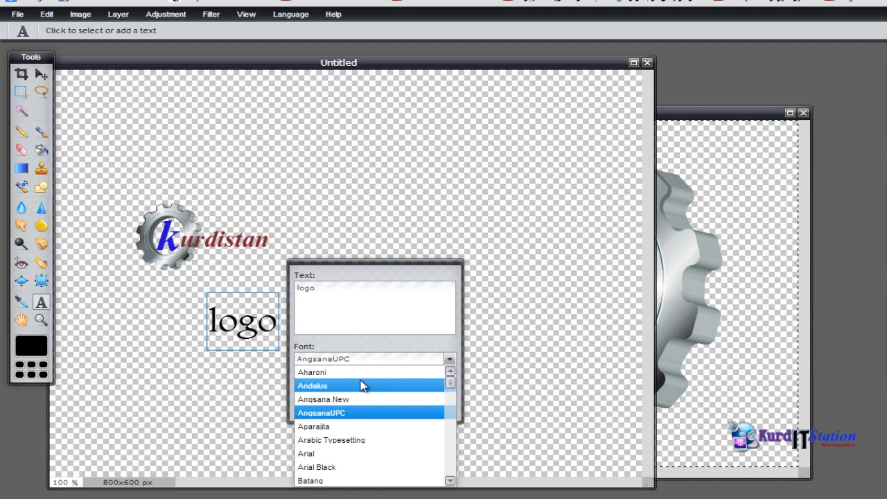
left_click(361, 386)
left_click(323, 387)
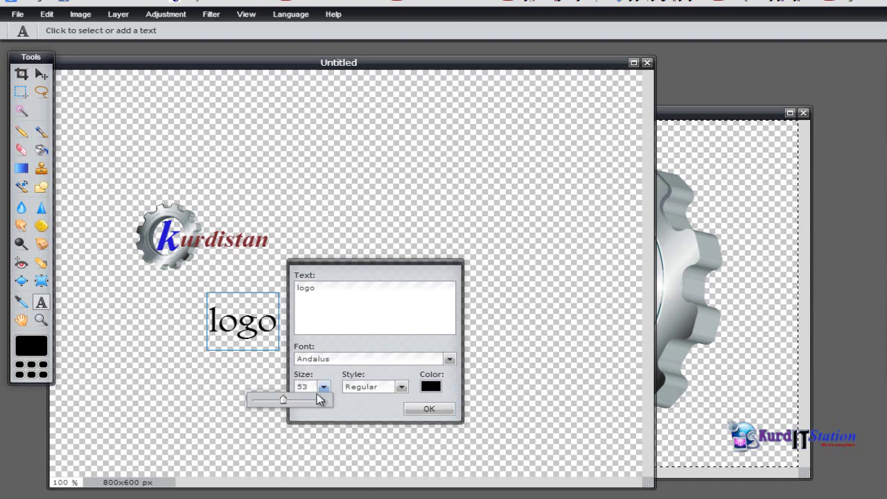
left_click_drag(282, 408, 274, 405)
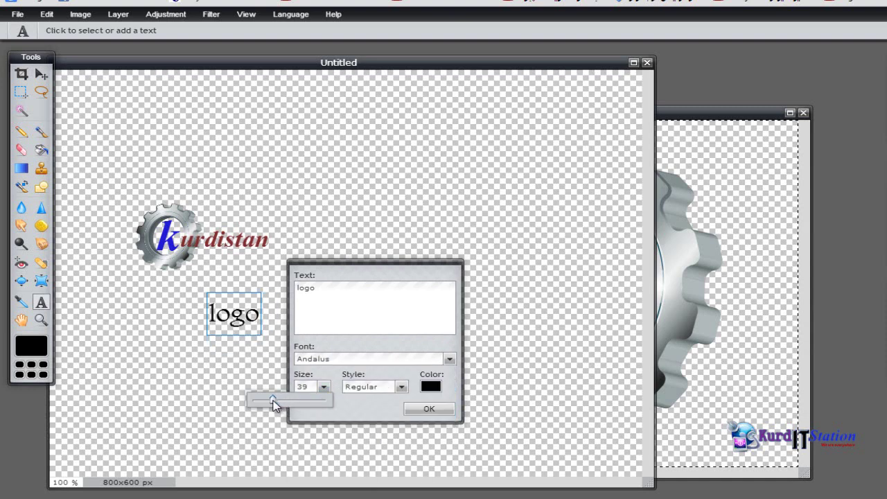
left_click(401, 387)
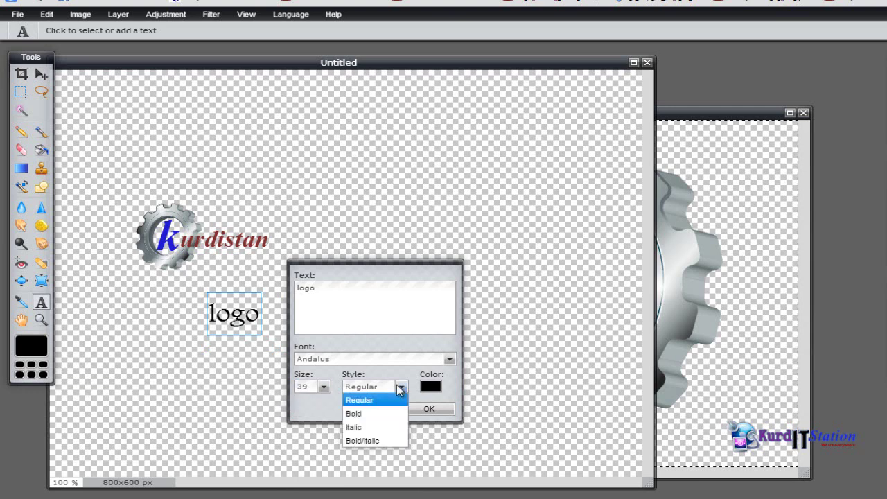
left_click(367, 441)
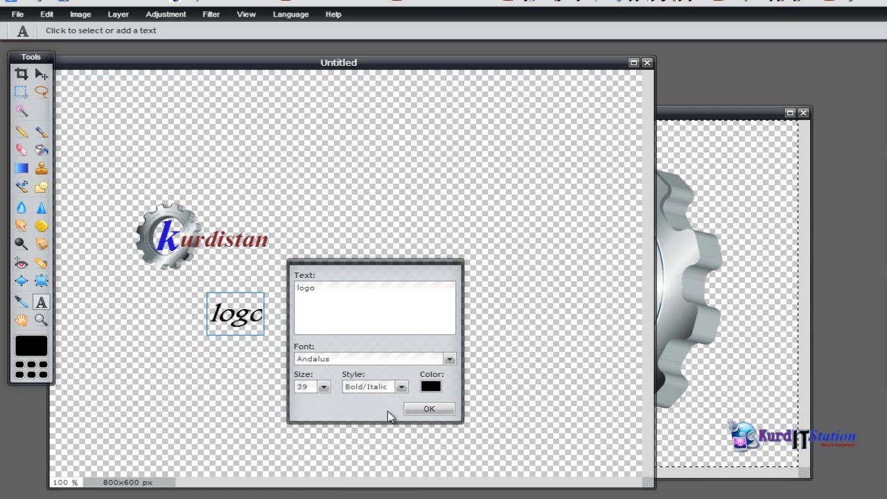
Colour the logo text dark green (105217) and commit it to the canvas
left_click(430, 386)
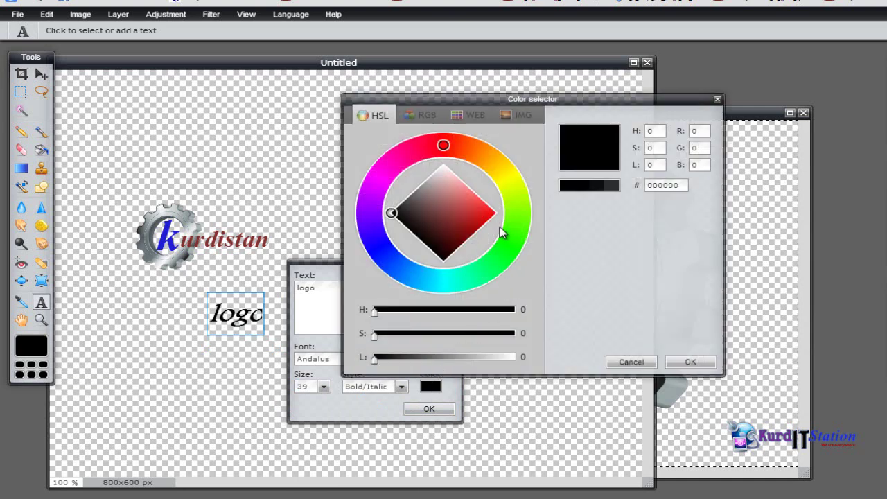
left_click(503, 255)
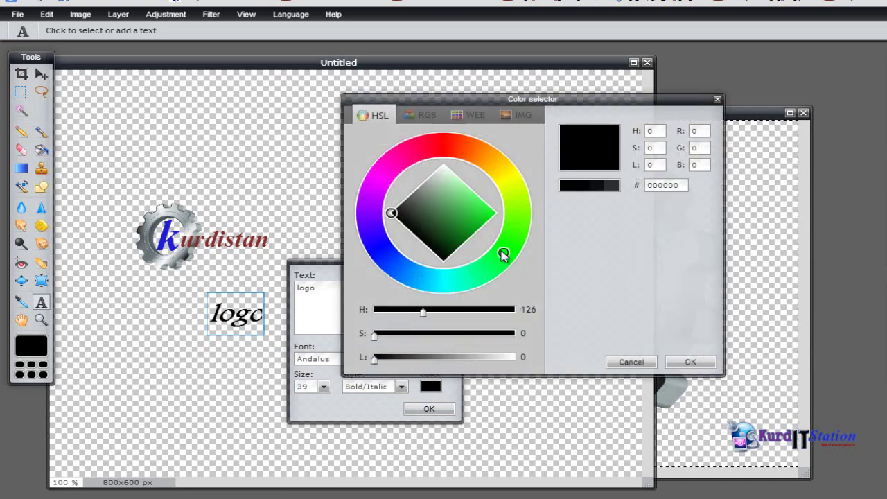
left_click(472, 224)
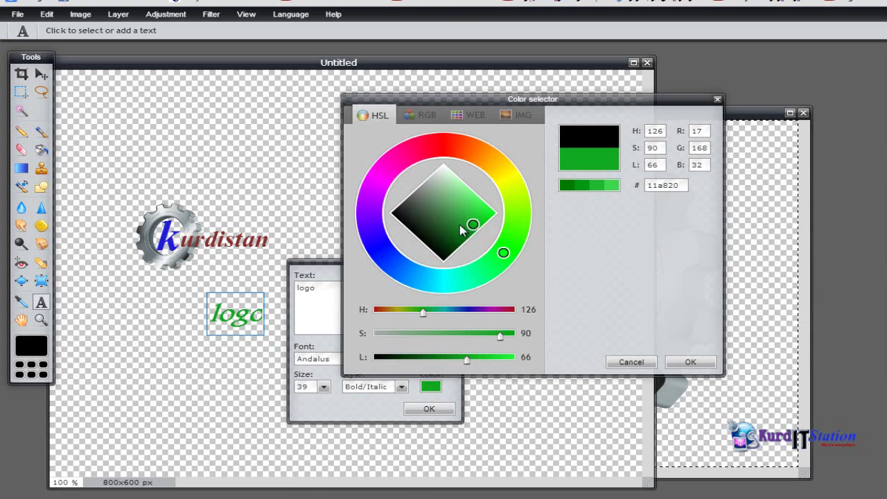
left_click(459, 228)
left_click(450, 236)
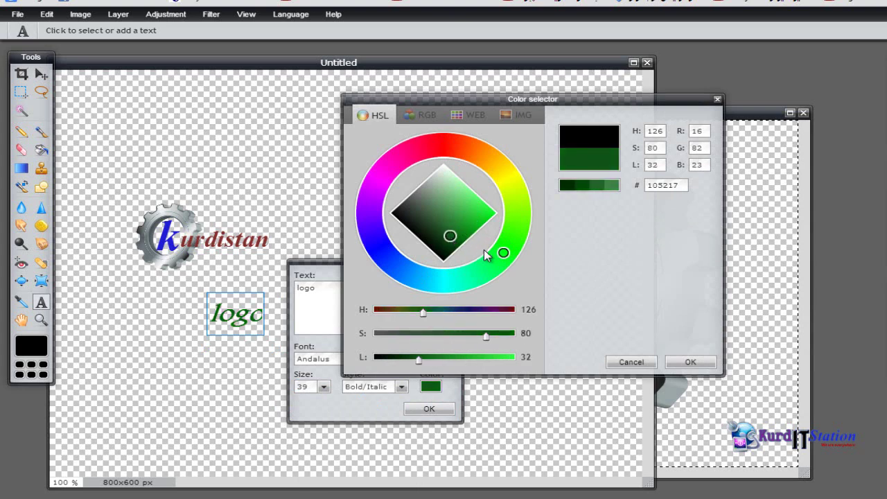
left_click(686, 362)
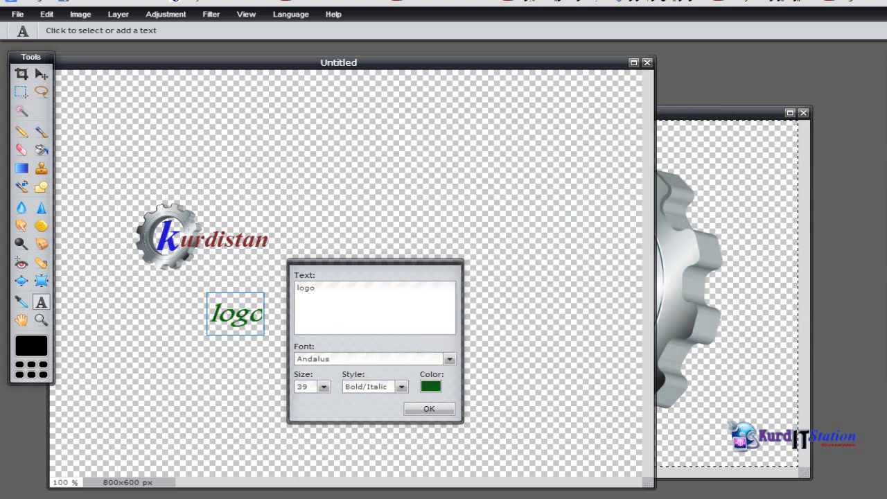
left_click(418, 409)
left_click(41, 73)
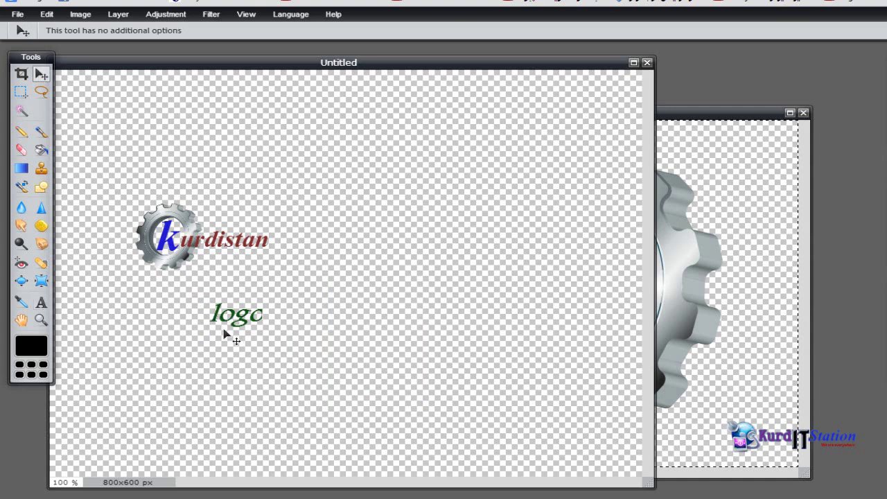
Drag the green 'logo' text up to sit just after 'kurdistan', slightly lower
left_click_drag(224, 333, 282, 261)
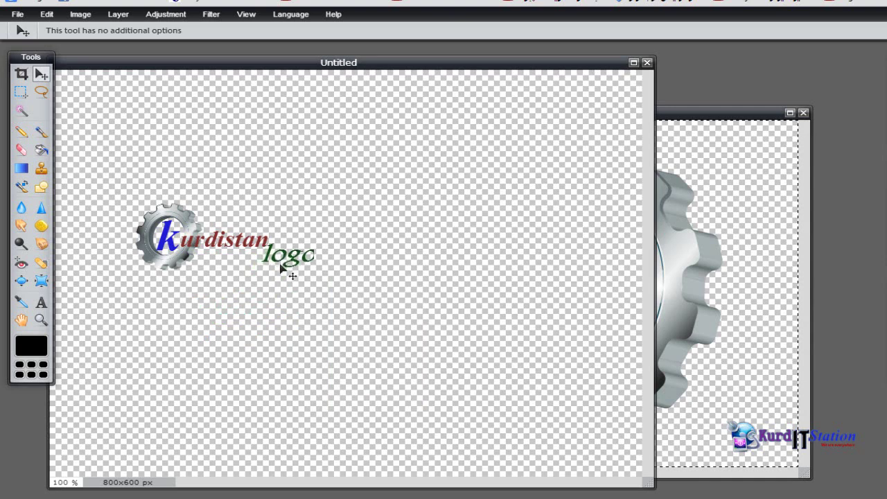
left_click_drag(275, 254, 281, 251)
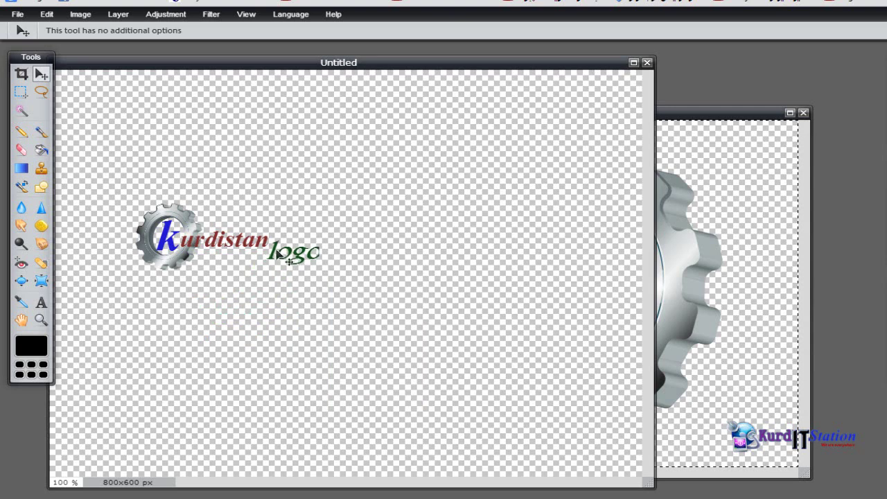
left_click_drag(219, 243, 212, 253)
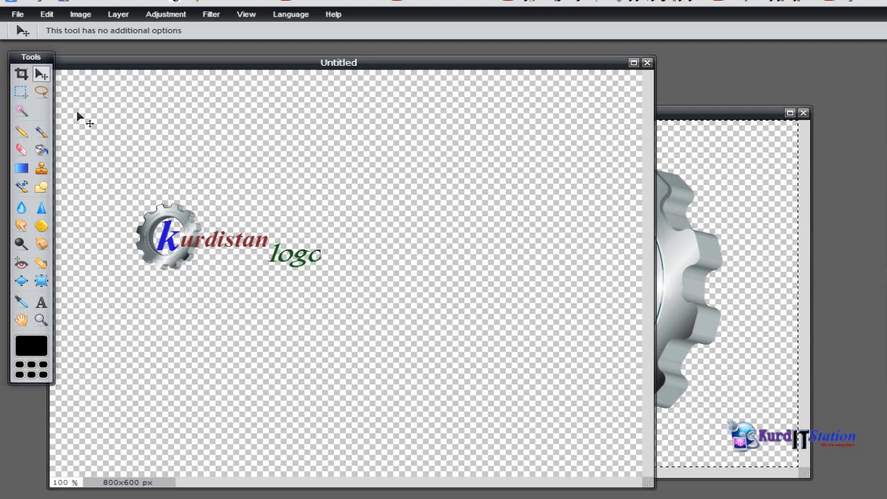
Crop the canvas tightly around the gear and words to 264 × 100 px
left_click(21, 74)
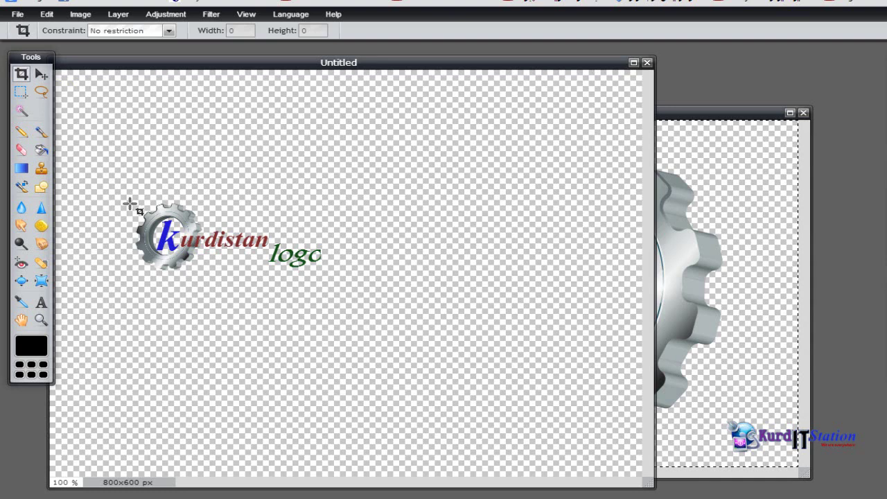
mouse_move(130, 204)
left_mouse_down()
mouse_move(199, 216)
mouse_move(329, 270)
left_mouse_up()
left_click_drag(329, 271, 325, 271)
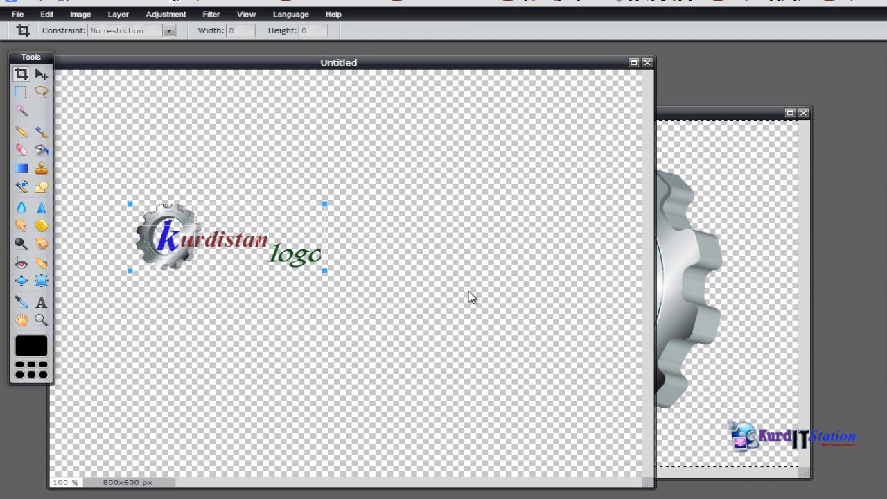
key("Return")
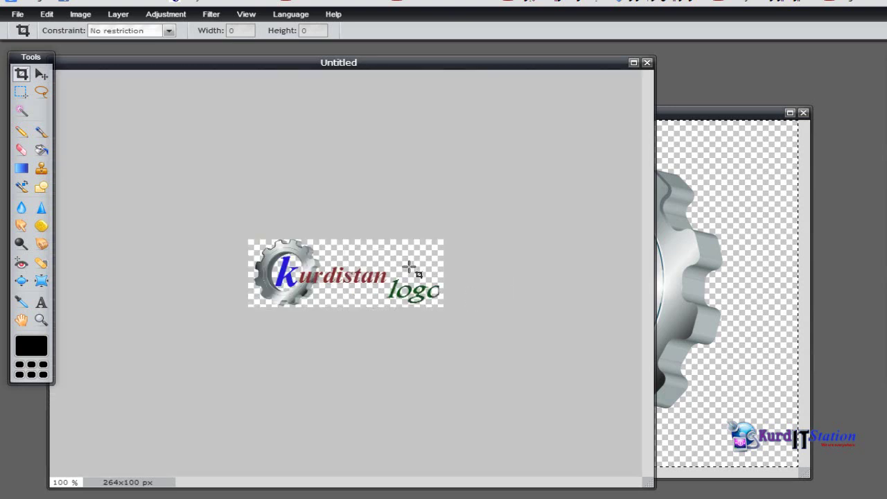
Set up the save as a transparent PNG named 'kurdistan logo'
left_click(17, 16)
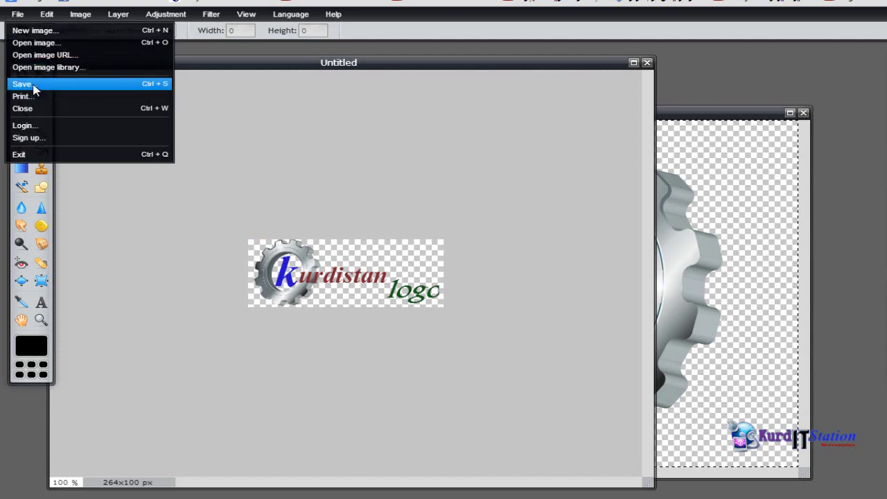
left_click(35, 86)
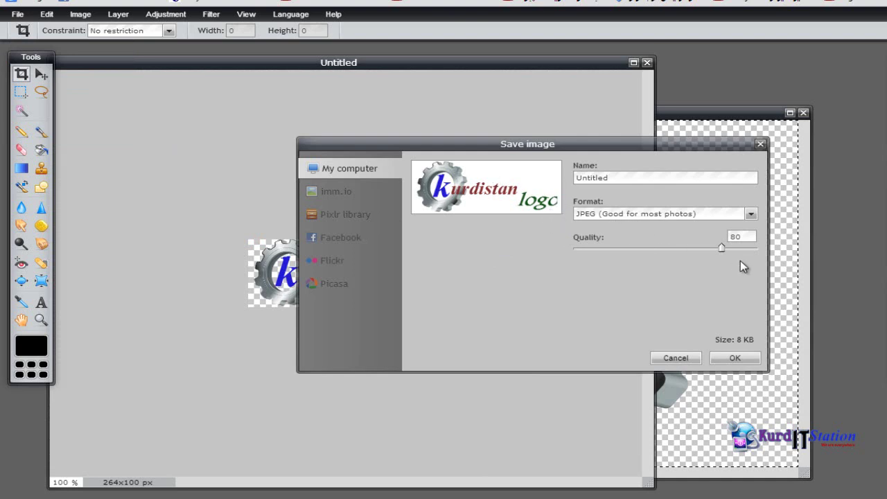
left_click_drag(744, 250, 759, 250)
left_click_drag(729, 252, 725, 253)
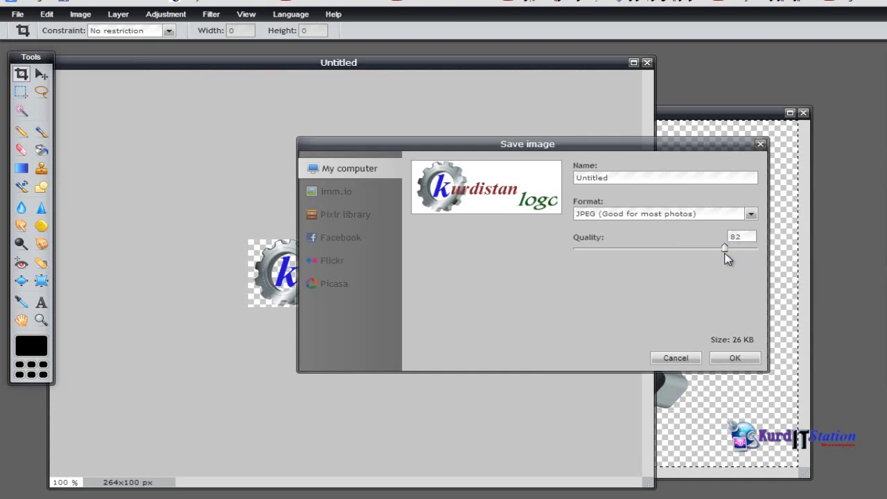
left_click(651, 216)
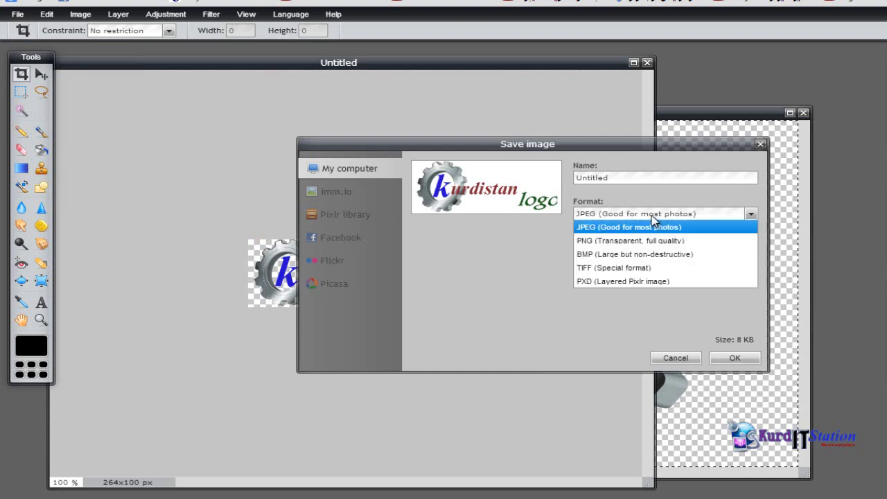
left_click(603, 242)
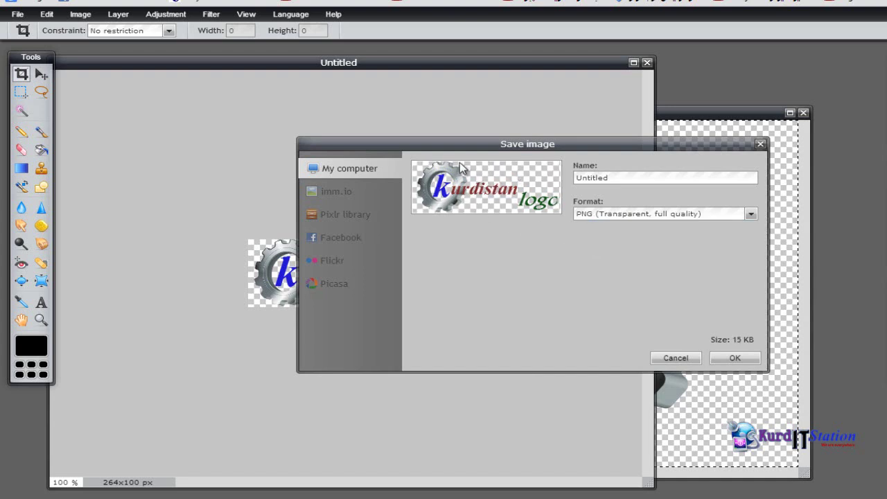
left_click_drag(613, 178, 560, 187)
type("kur")
type("distan")
type(" logo")
left_click(736, 359)
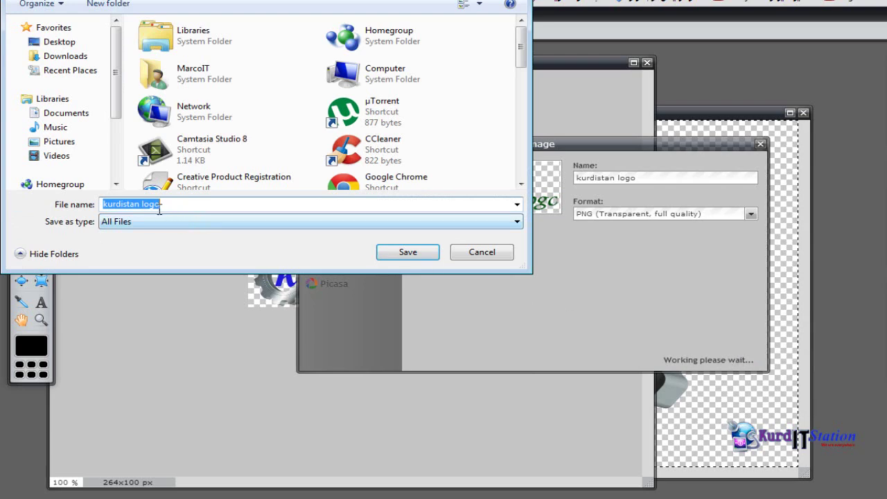
Save the logo file to the Desktop and close the Pixlr tab
left_click(166, 205)
left_click(57, 42)
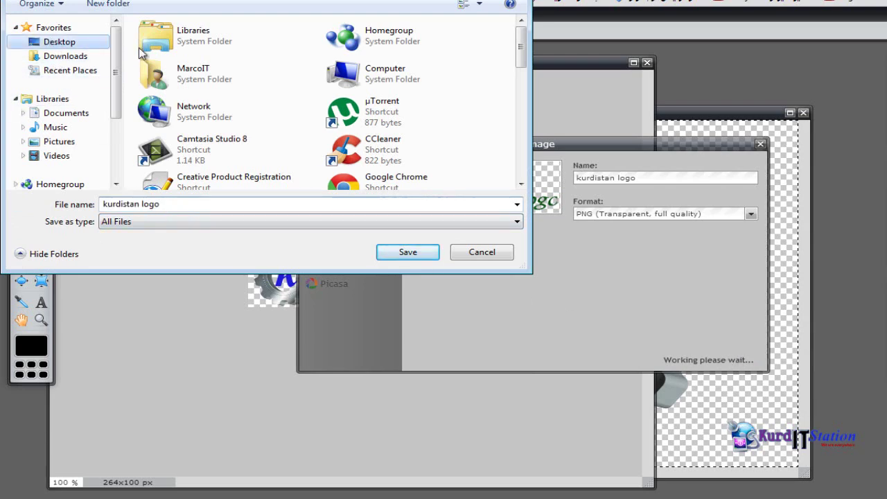
left_click(409, 254)
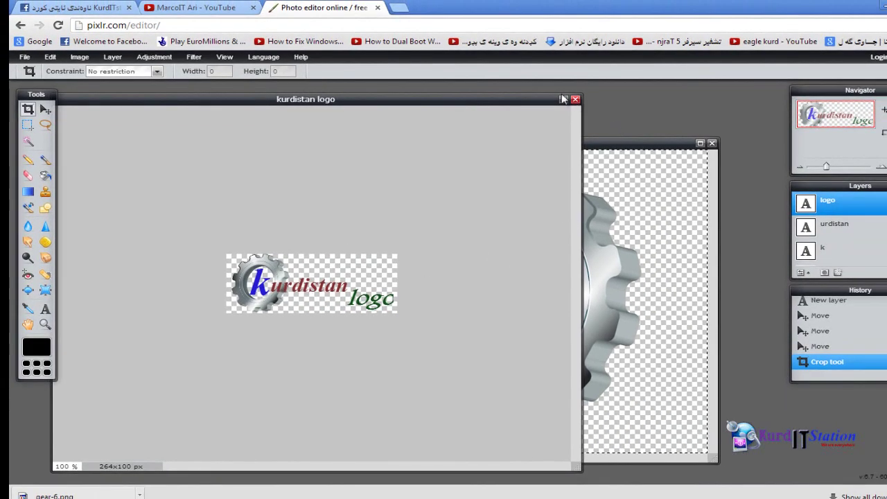
left_click(378, 7)
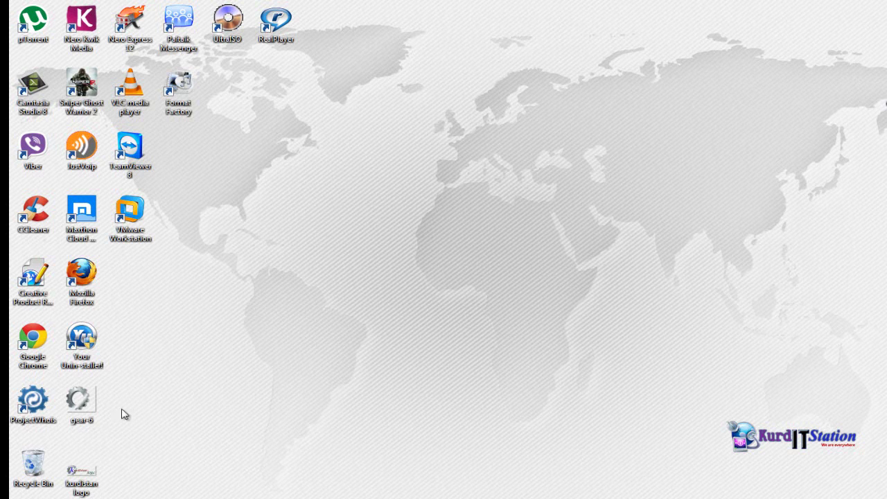
Group 'kurdistan logo' and 'gear-6' mid-desktop, then open 'kurdistan logo' in the viewer
left_click_drag(93, 473, 336, 235)
mouse_move(82, 402)
left_mouse_down()
mouse_move(186, 277)
mouse_move(311, 279)
left_mouse_up()
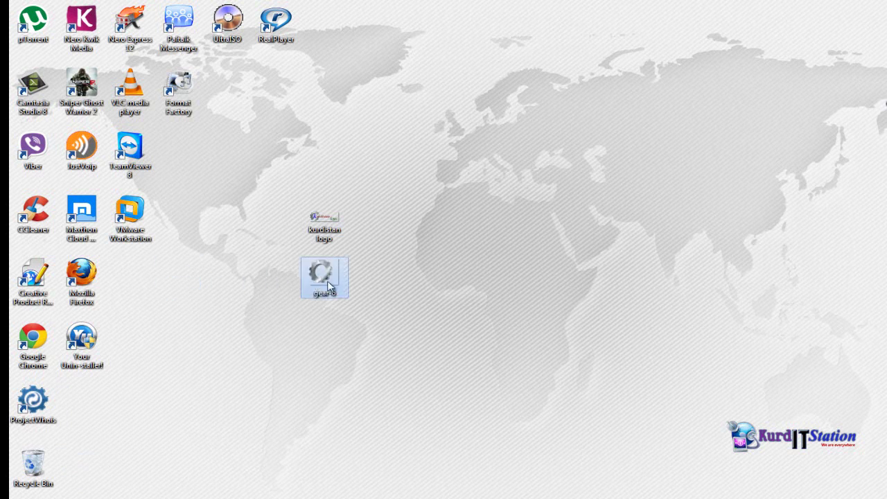
left_click_drag(483, 262, 324, 223)
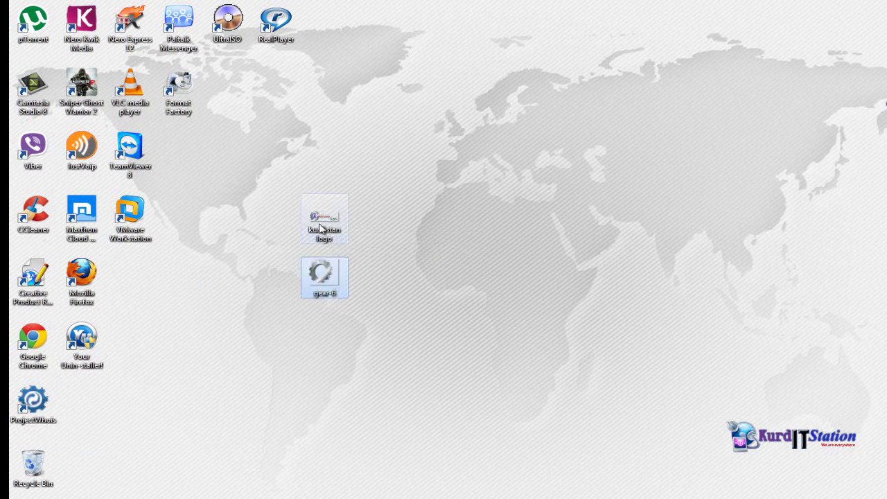
double_click(324, 225)
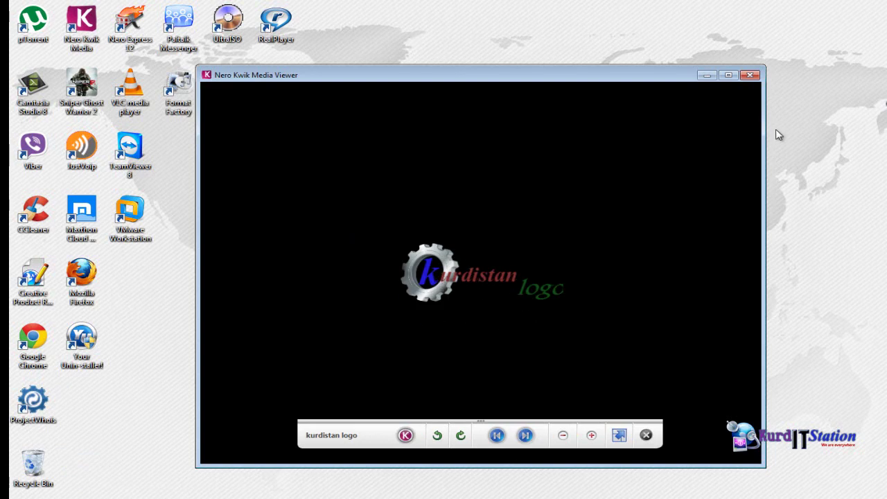
Preview the saved kurdistan logo in Windows Photo Viewer, then the gear-6 image, closing each viewer
left_click(750, 76)
right_click(329, 229)
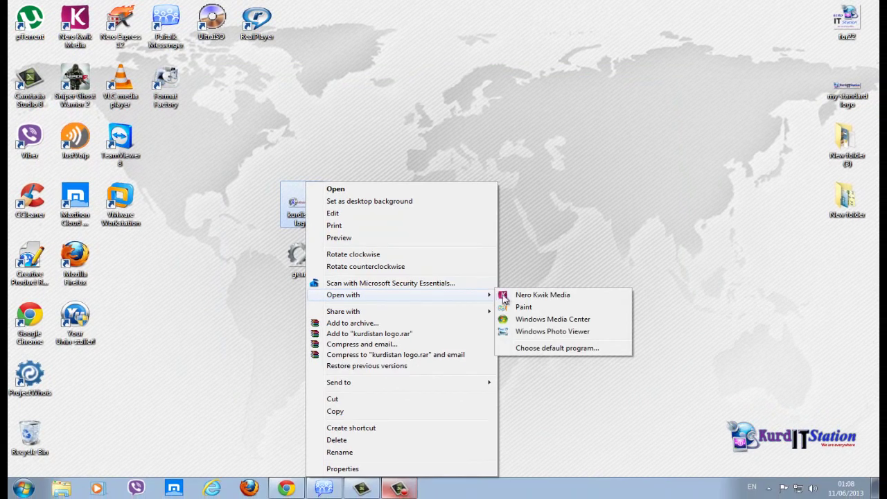
mouse_move(343, 295)
left_click(543, 335)
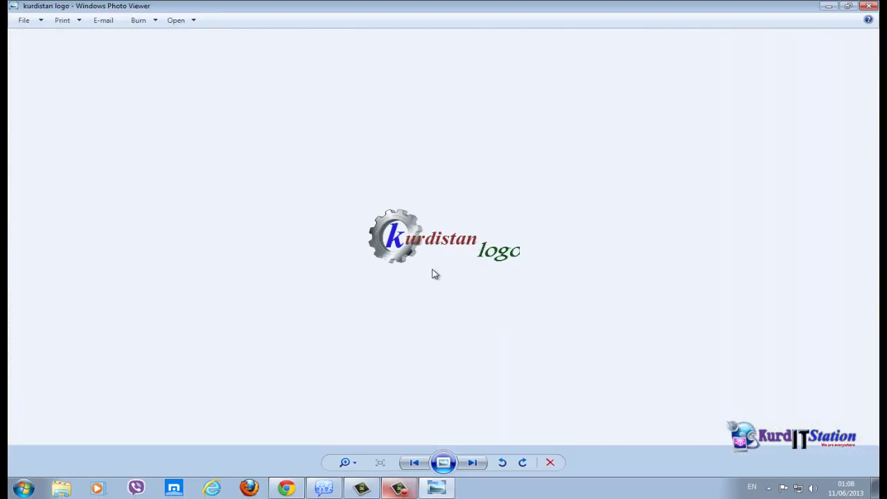
left_click(868, 7)
double_click(305, 262)
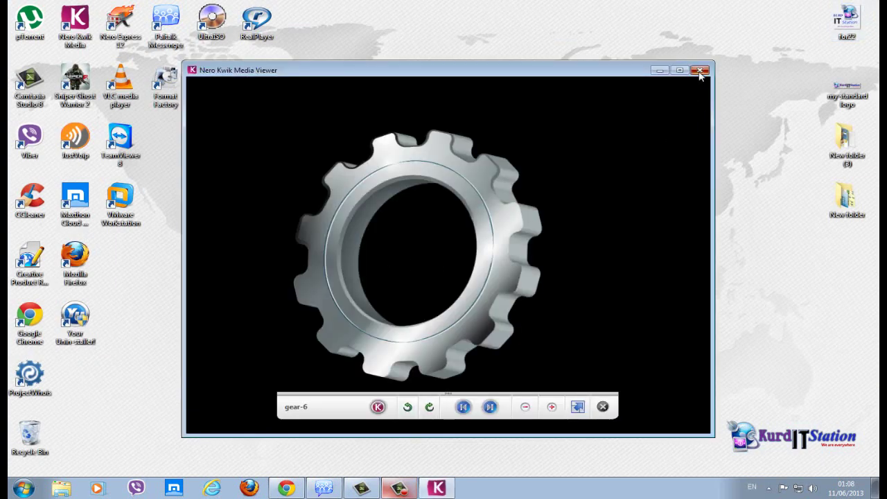
left_click(700, 72)
left_click(286, 488)
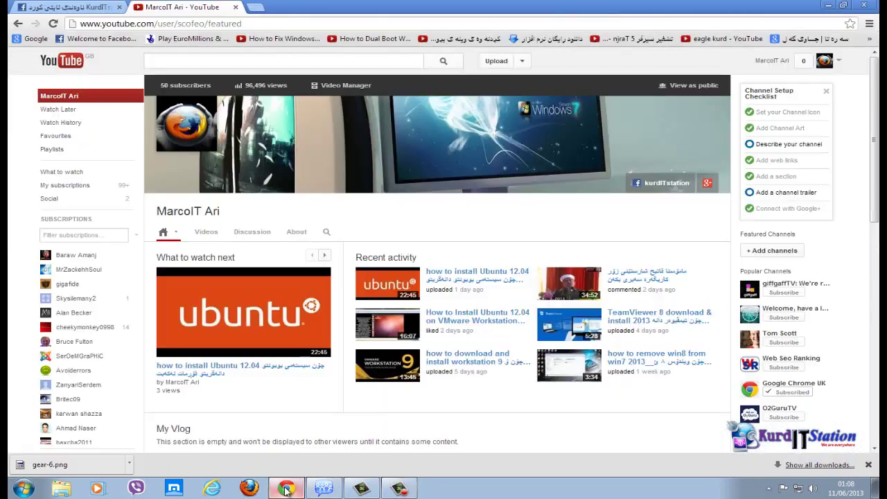
left_click(58, 6)
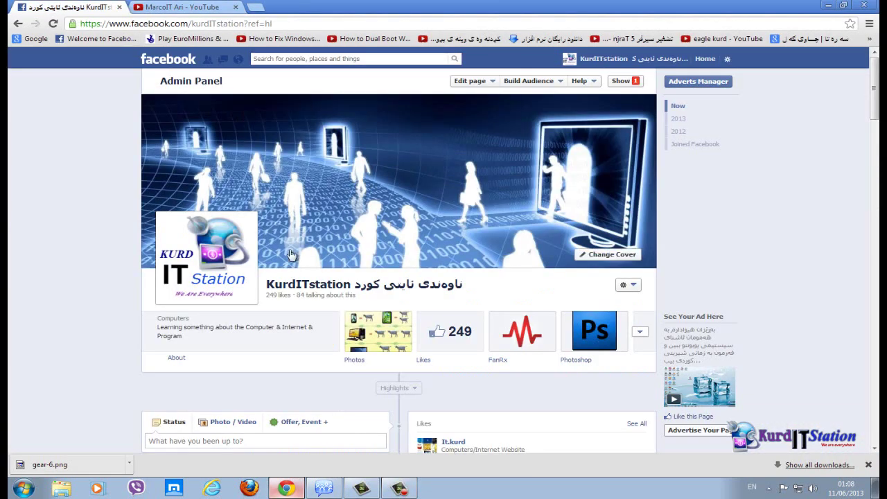
scroll(311, 284, "down", 3)
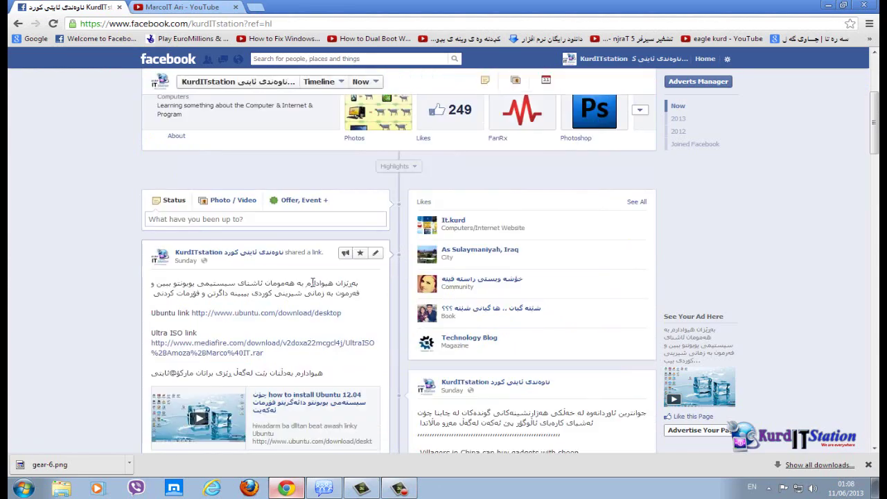
scroll(312, 284, "up", 3)
left_click(189, 8)
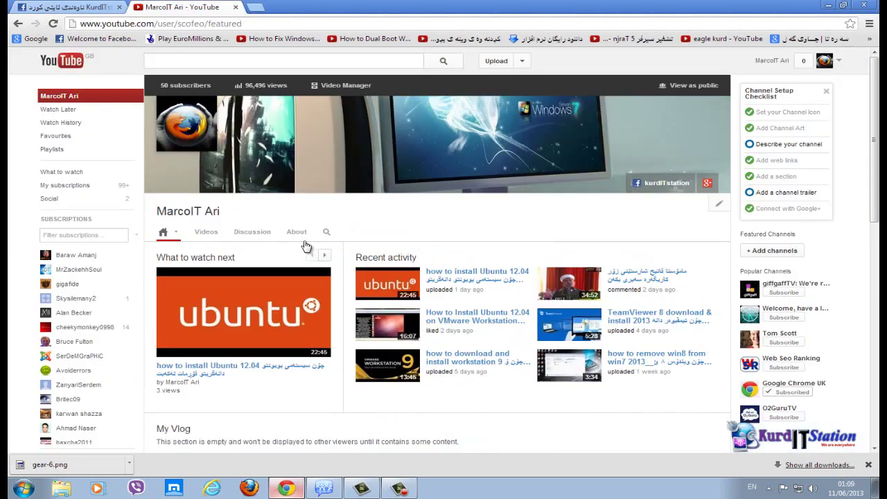
scroll(312, 247, "down", 3)
scroll(316, 248, "down", 2)
scroll(316, 247, "up", 5)
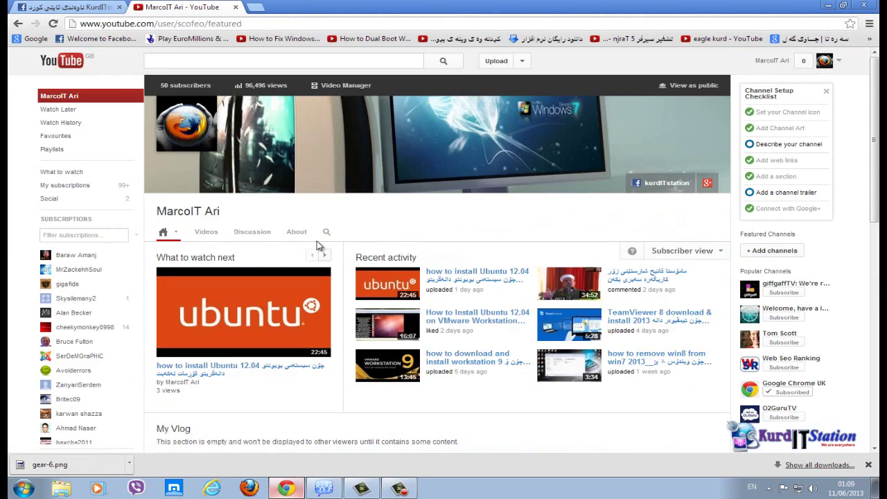